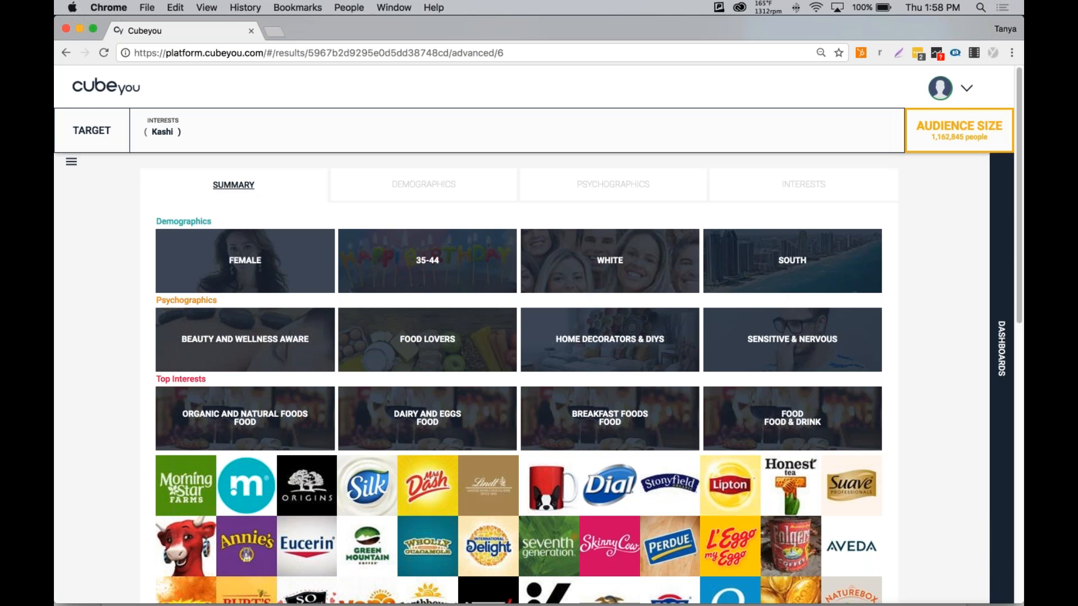
Open the Buyer Persona activity dashboard from the dashboards panel.
{"action": "left_click", "coordinate": [1007, 392]}
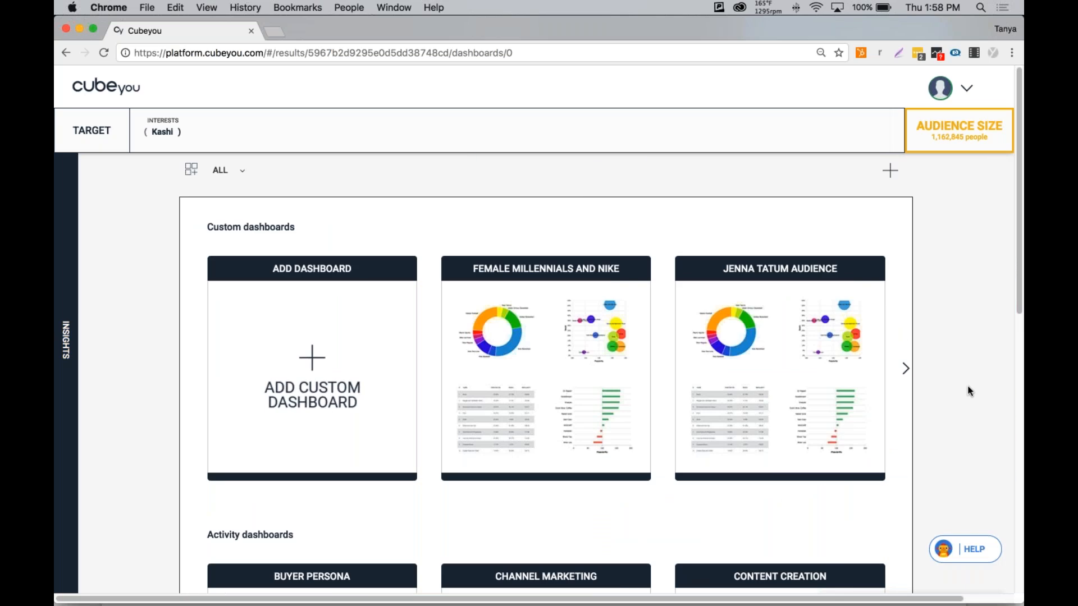
{"action": "scroll", "coordinate": [967, 386], "scroll_direction": "down", "scroll_amount": 1}
{"action": "scroll", "coordinate": [967, 386], "scroll_direction": "down", "scroll_amount": 7}
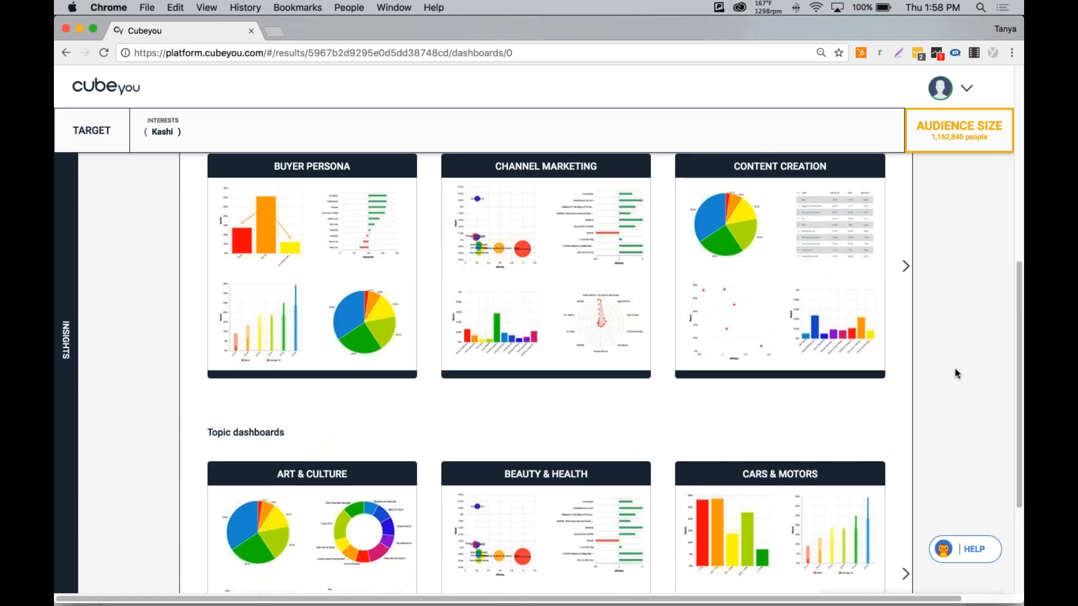
{"action": "scroll", "coordinate": [955, 371], "scroll_direction": "up", "scroll_amount": 1}
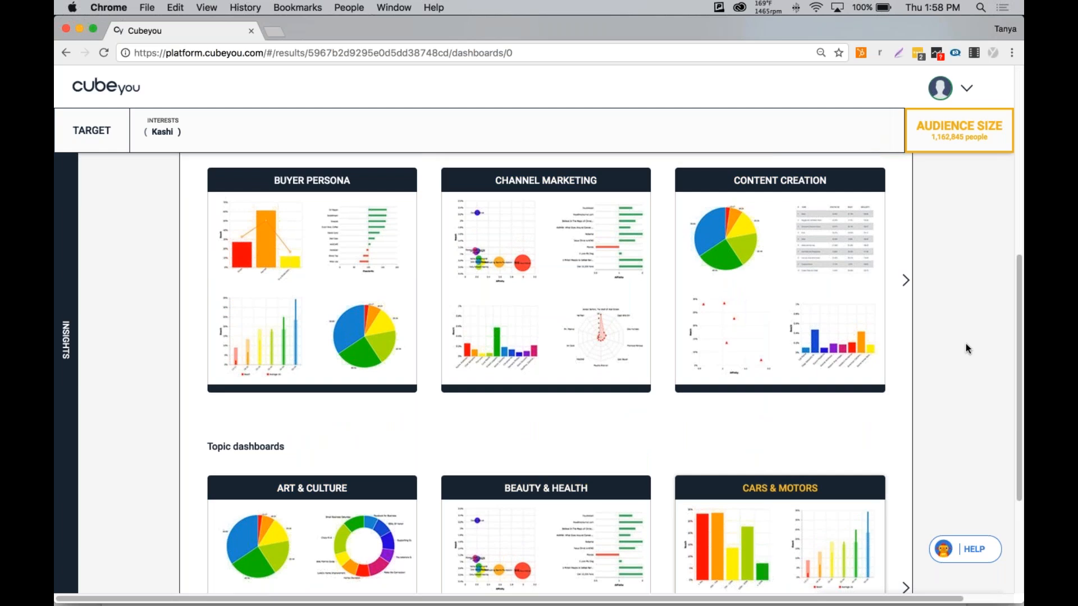
{"action": "left_click", "coordinate": [313, 281]}
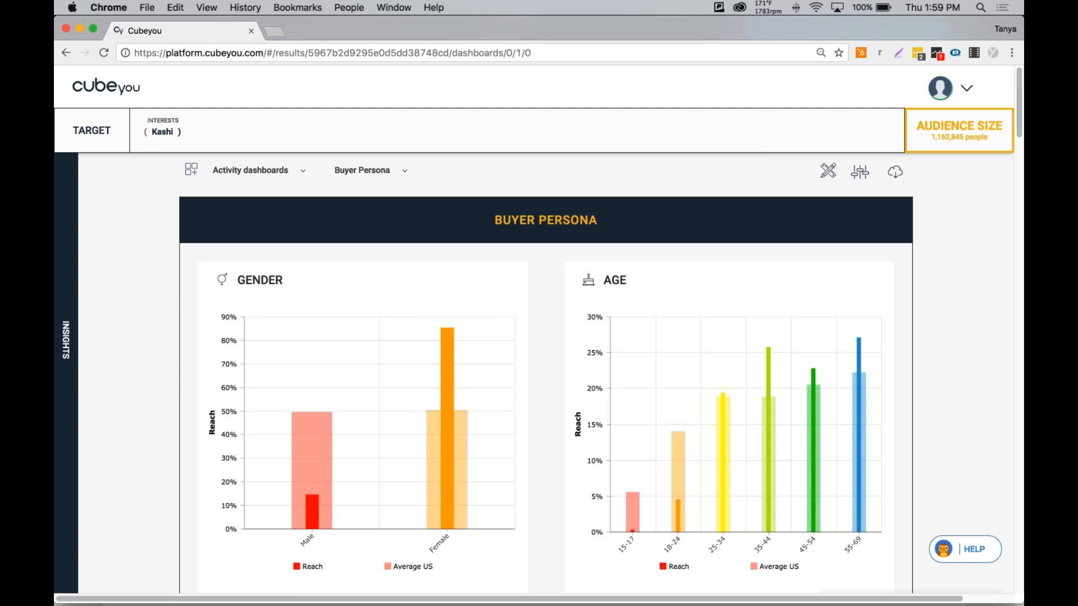
Edit the Buyer Persona dashboard, rename it "Kashi Audience" and save it as a new custom dashboard.
{"action": "left_click", "coordinate": [829, 174]}
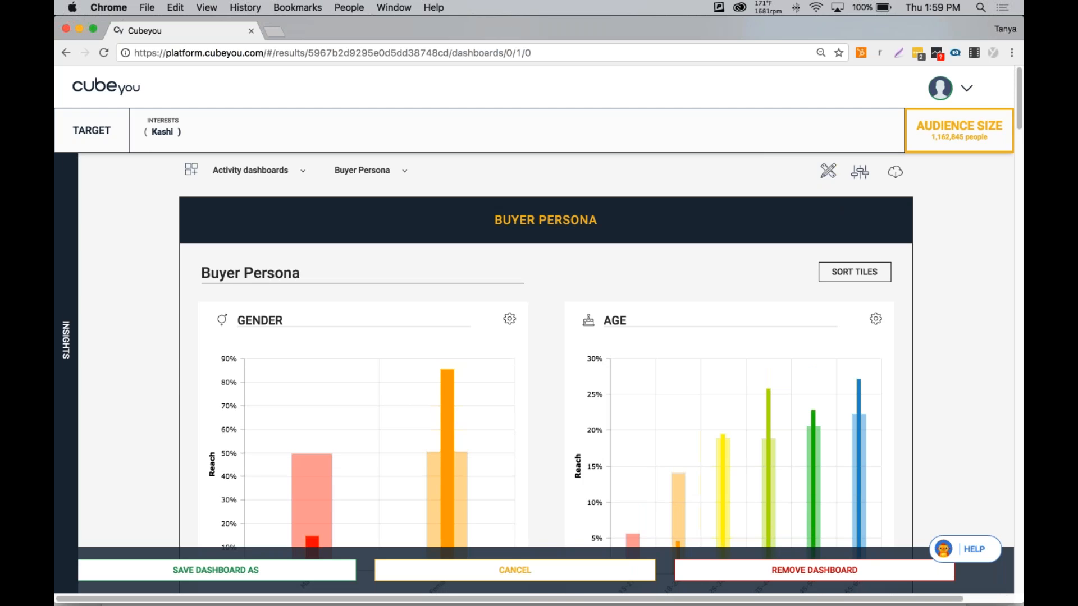
{"action": "triple_click", "coordinate": [221, 273]}
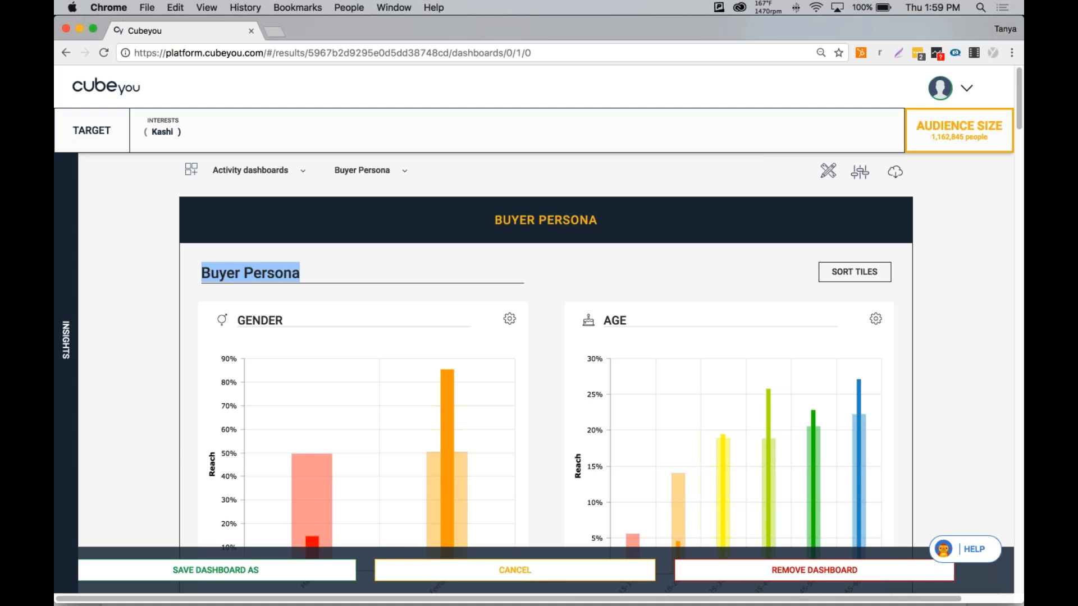
{"action": "type", "text": "Kashi"}
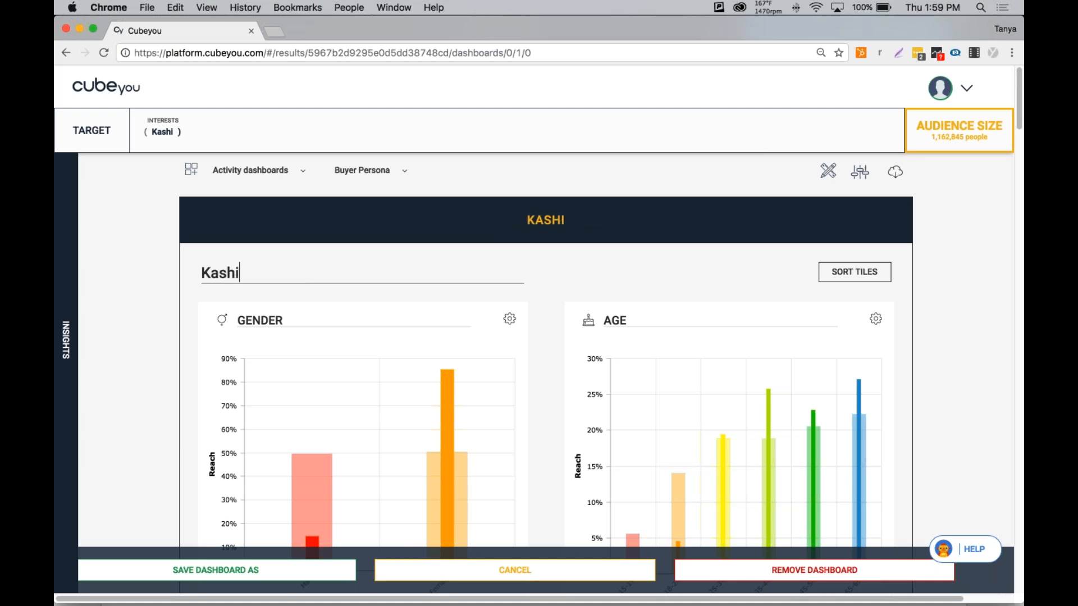
{"action": "type", "text": " Audience"}
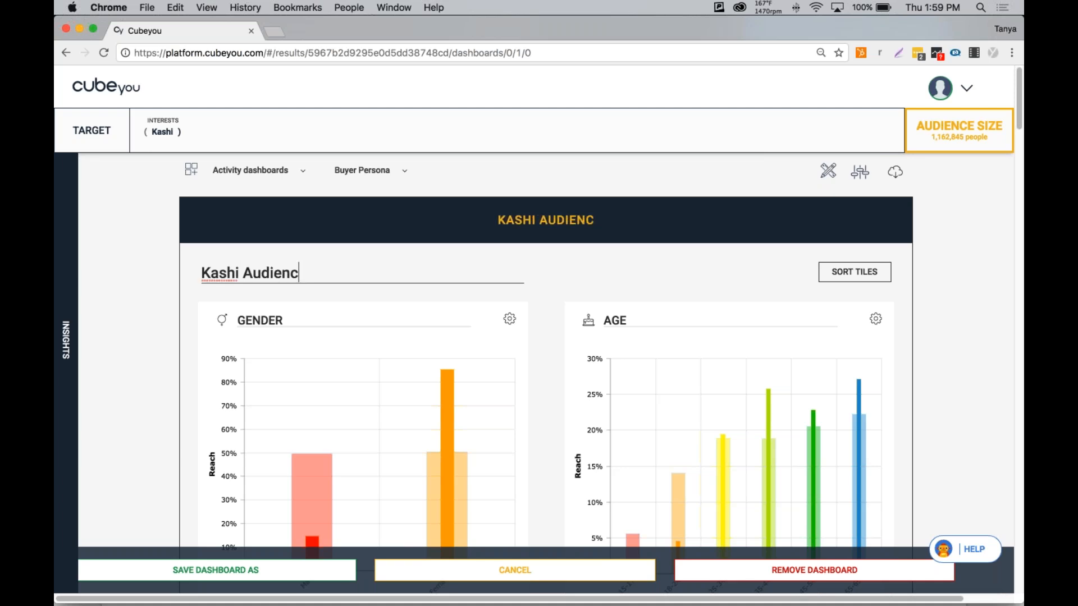
{"action": "left_click", "coordinate": [184, 572]}
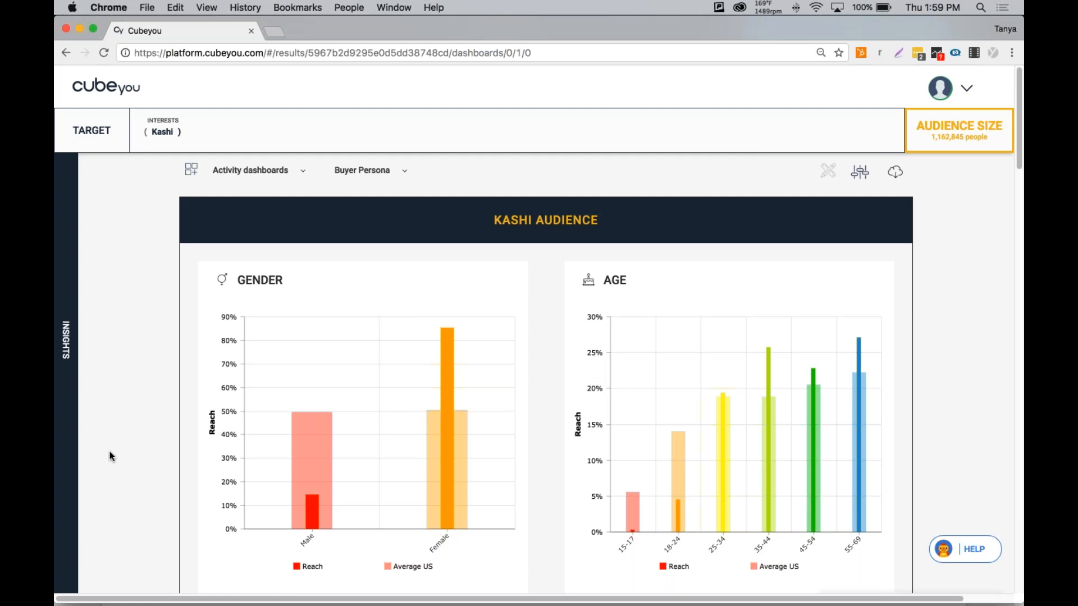
Return to insights and navigate to Interests > Products & Services > Food & Drink > Food > Snack Foods.
{"action": "left_click", "coordinate": [67, 360]}
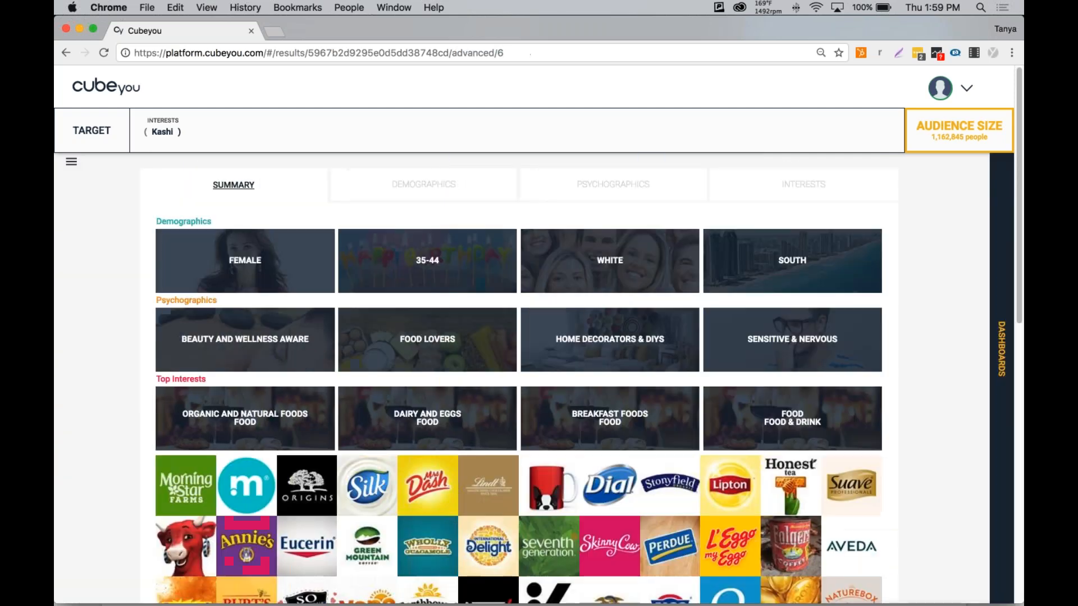
{"action": "left_click", "coordinate": [72, 164]}
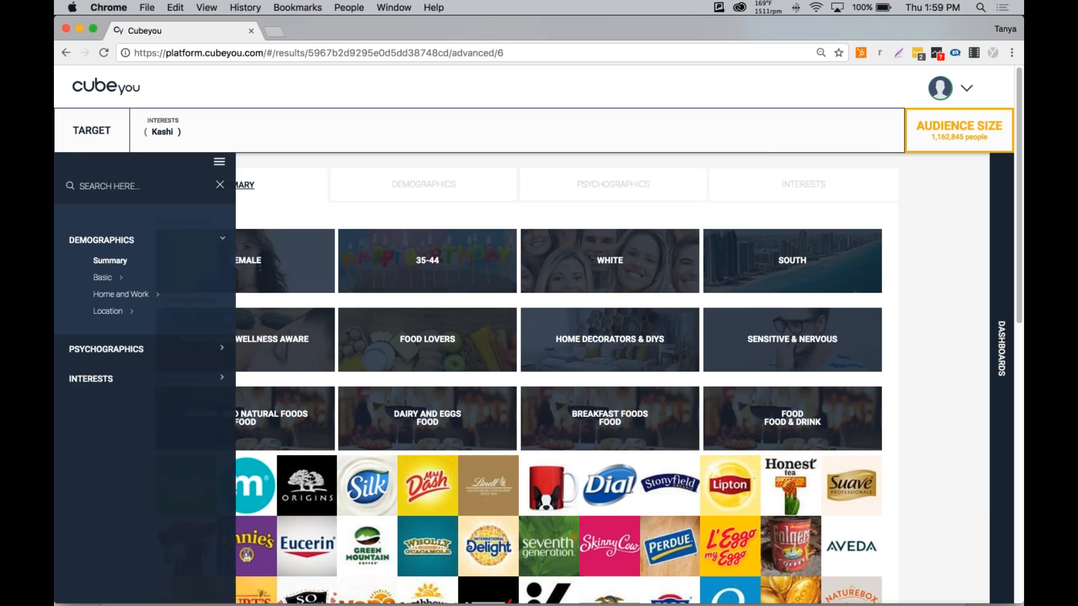
{"action": "left_click", "coordinate": [90, 379]}
{"action": "left_click", "coordinate": [129, 387]}
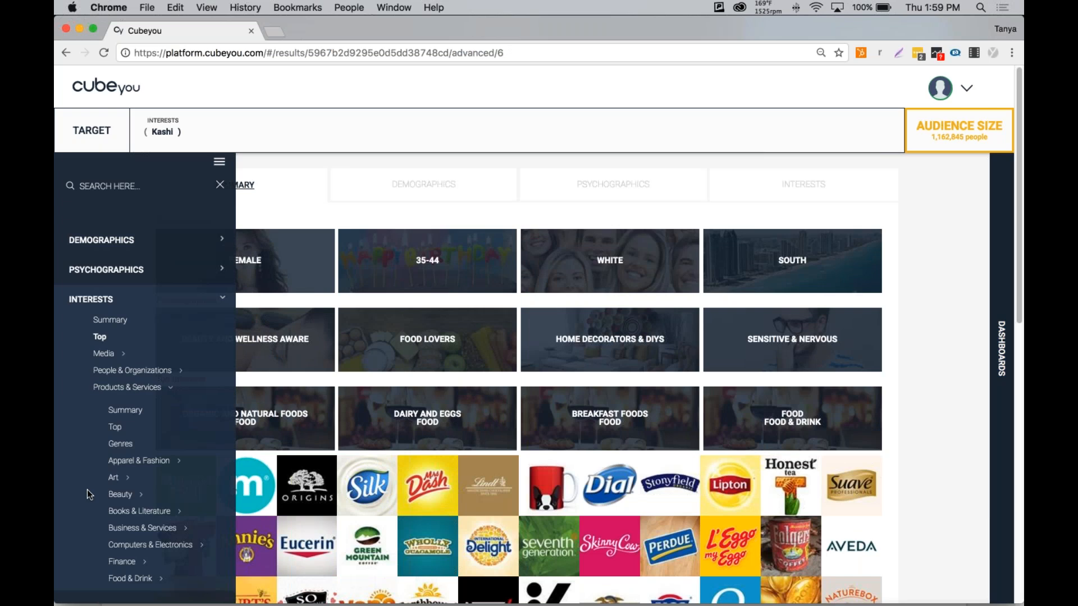
{"action": "scroll", "coordinate": [86, 489], "scroll_direction": "down", "scroll_amount": 3}
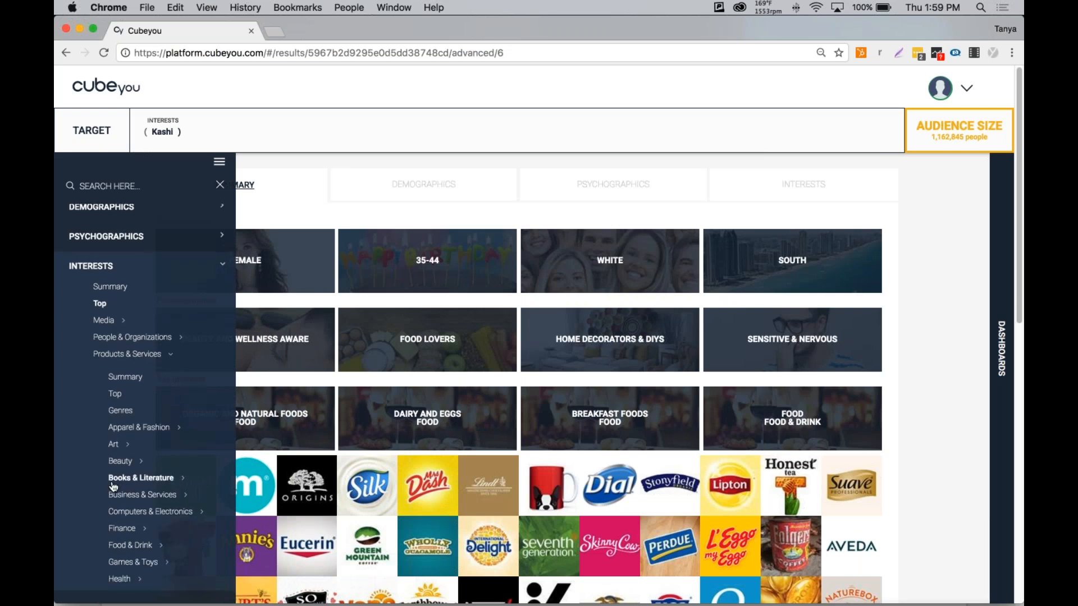
{"action": "scroll", "coordinate": [113, 486], "scroll_direction": "down", "scroll_amount": 4}
{"action": "left_click", "coordinate": [131, 443]}
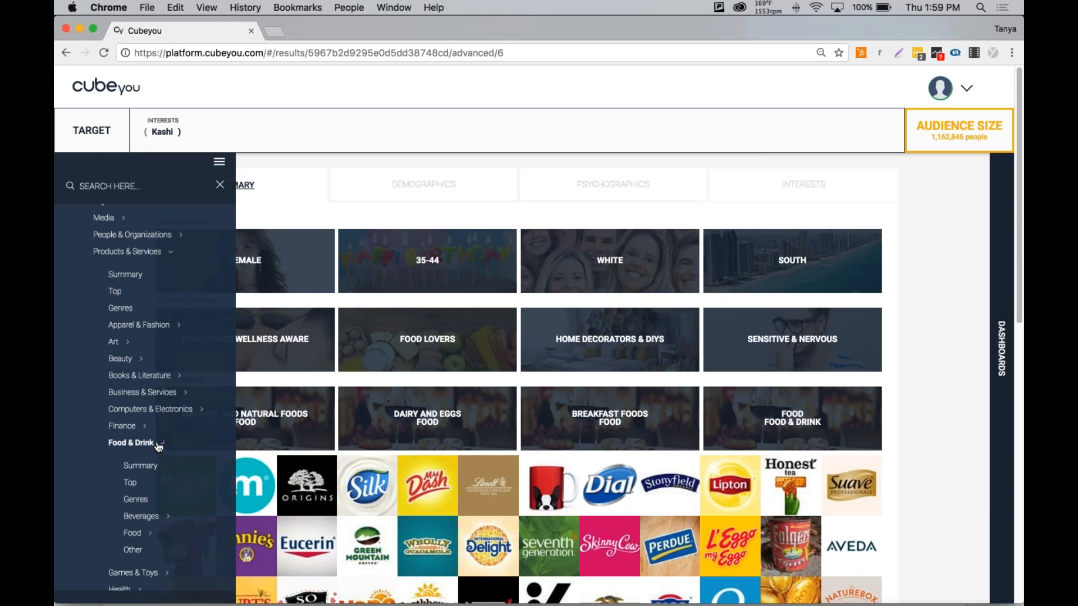
{"action": "left_click", "coordinate": [133, 532]}
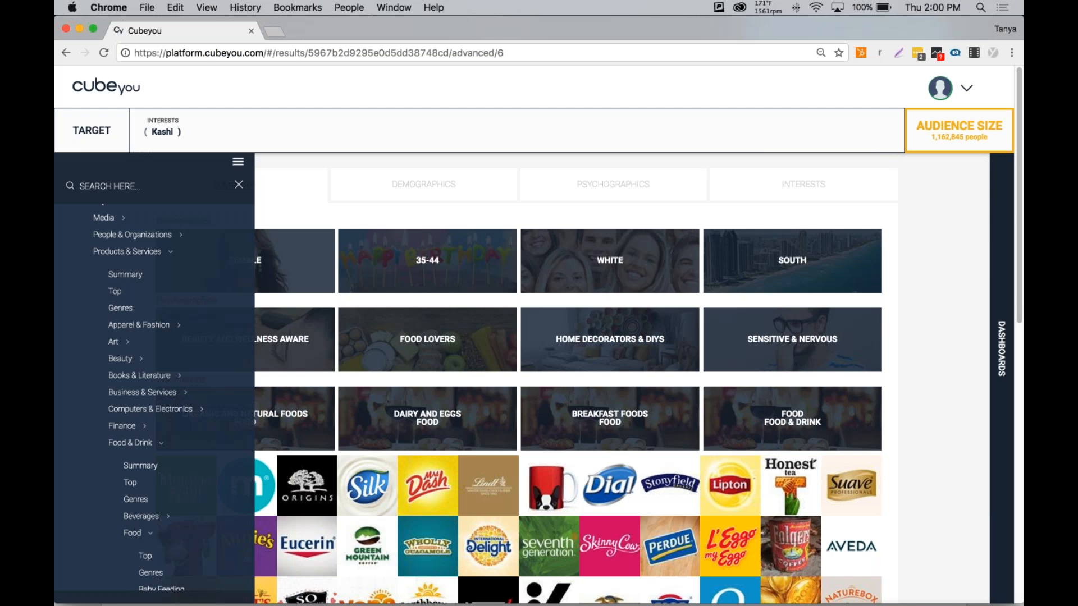
{"action": "scroll", "coordinate": [86, 534], "scroll_direction": "down", "scroll_amount": 7}
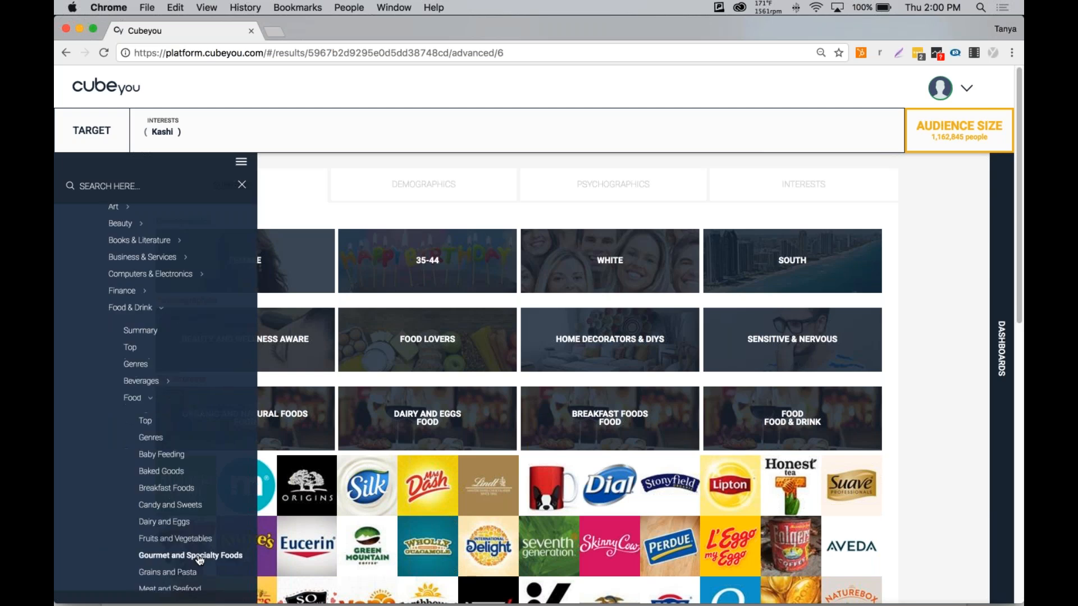
{"action": "scroll", "coordinate": [197, 559], "scroll_direction": "down", "scroll_amount": 4}
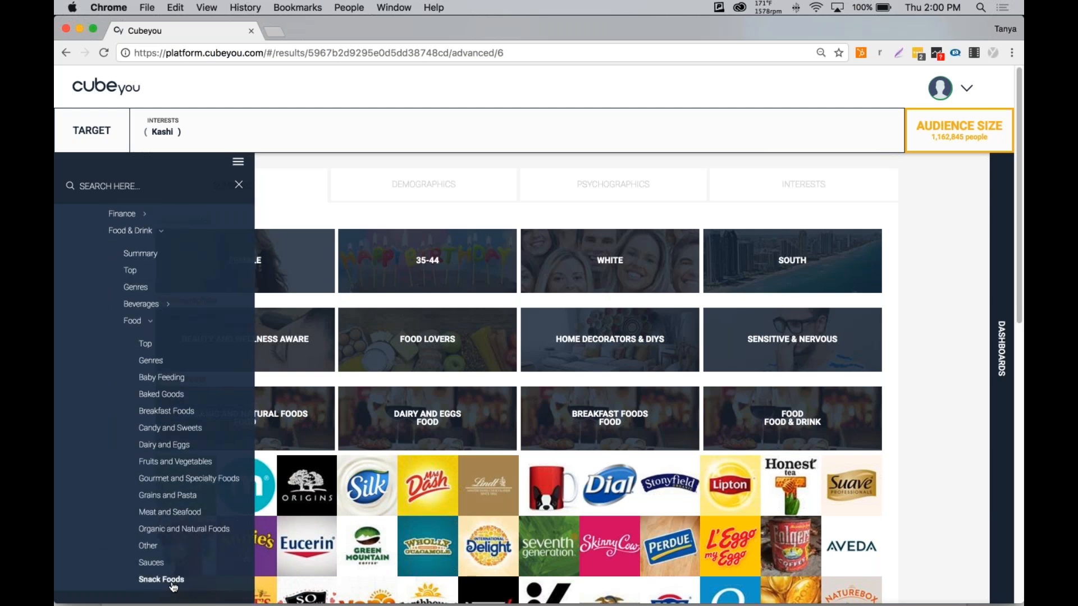
{"action": "left_click", "coordinate": [175, 584]}
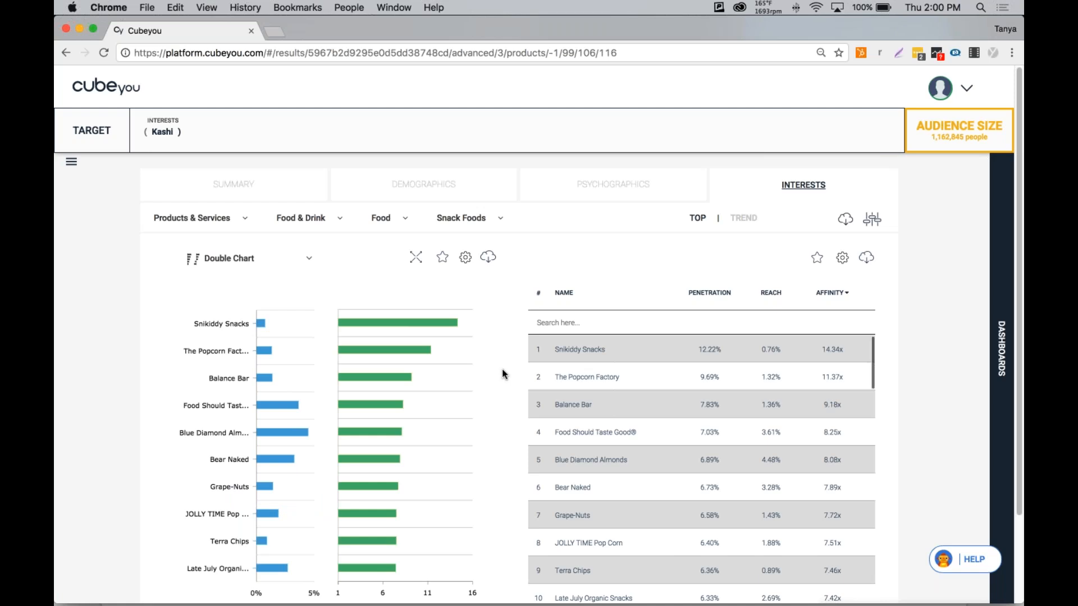
Add the Snack Foods table to the Kashi Audience dashboard and dismiss the notice.
{"action": "left_click", "coordinate": [817, 265]}
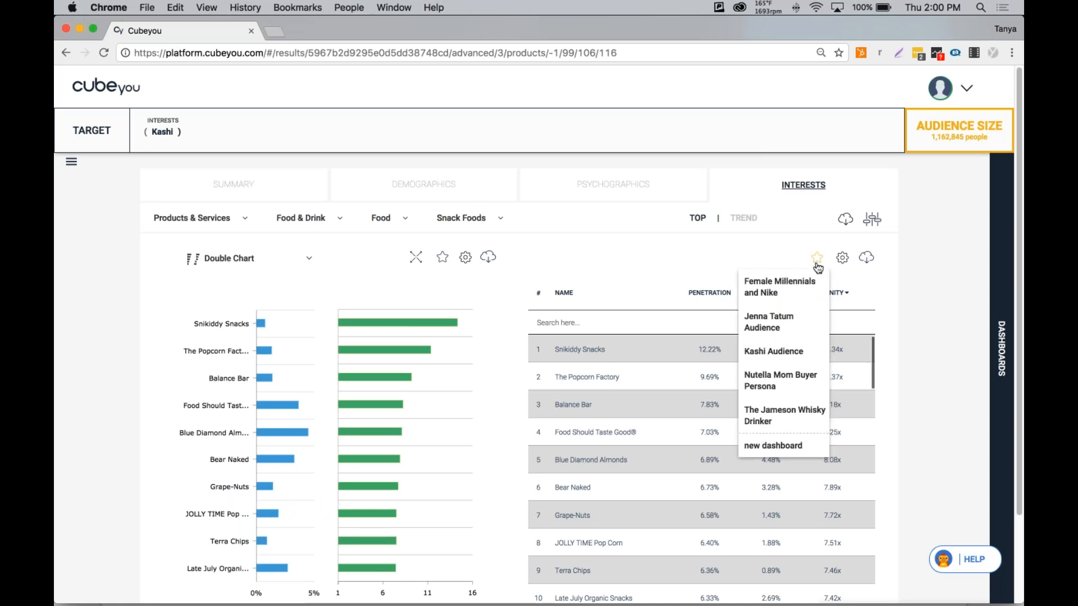
{"action": "left_click", "coordinate": [773, 352]}
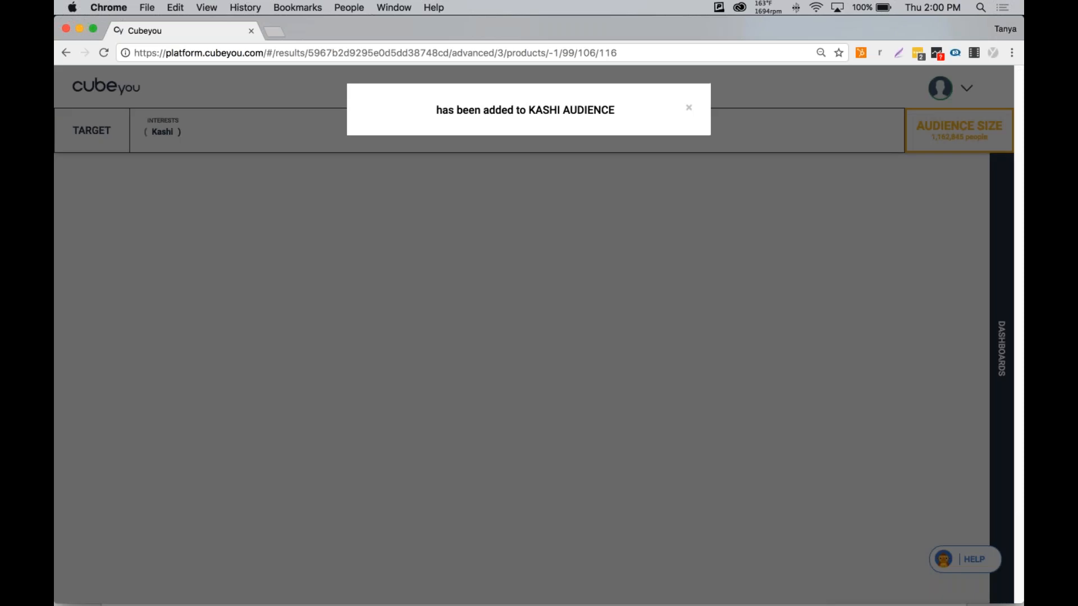
{"action": "left_click", "coordinate": [689, 110]}
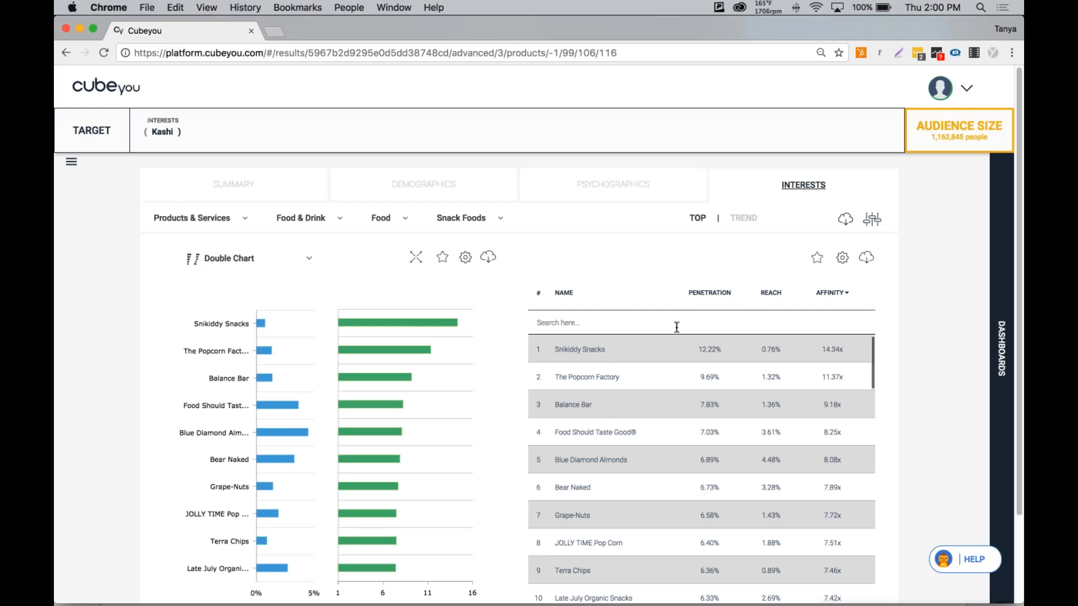
Open the Kashi Audience custom dashboard from the dashboards panel.
{"action": "left_click", "coordinate": [1002, 359]}
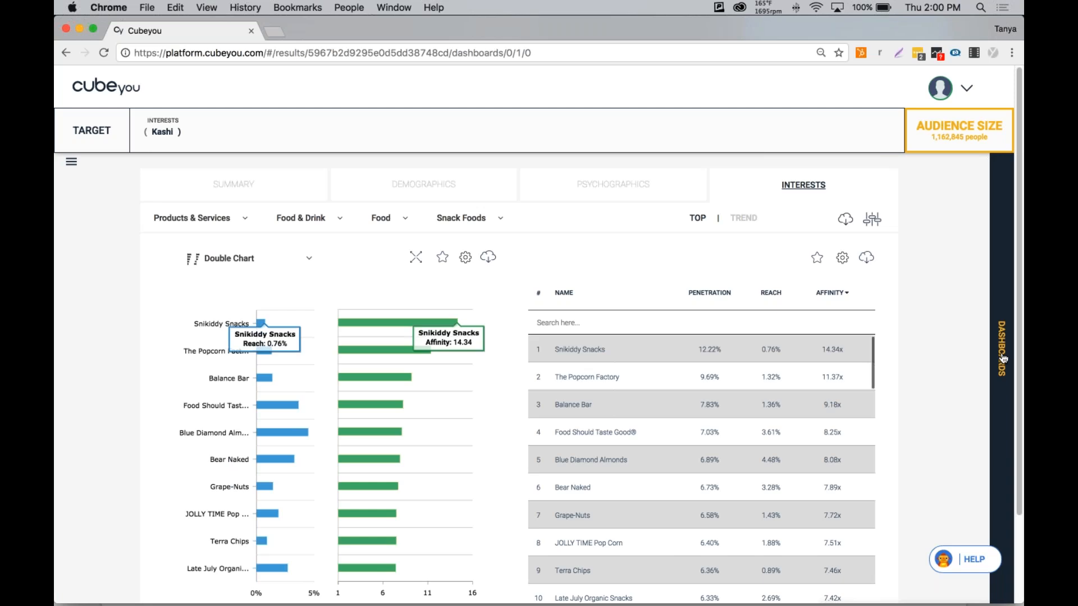
{"action": "left_click", "coordinate": [1002, 359]}
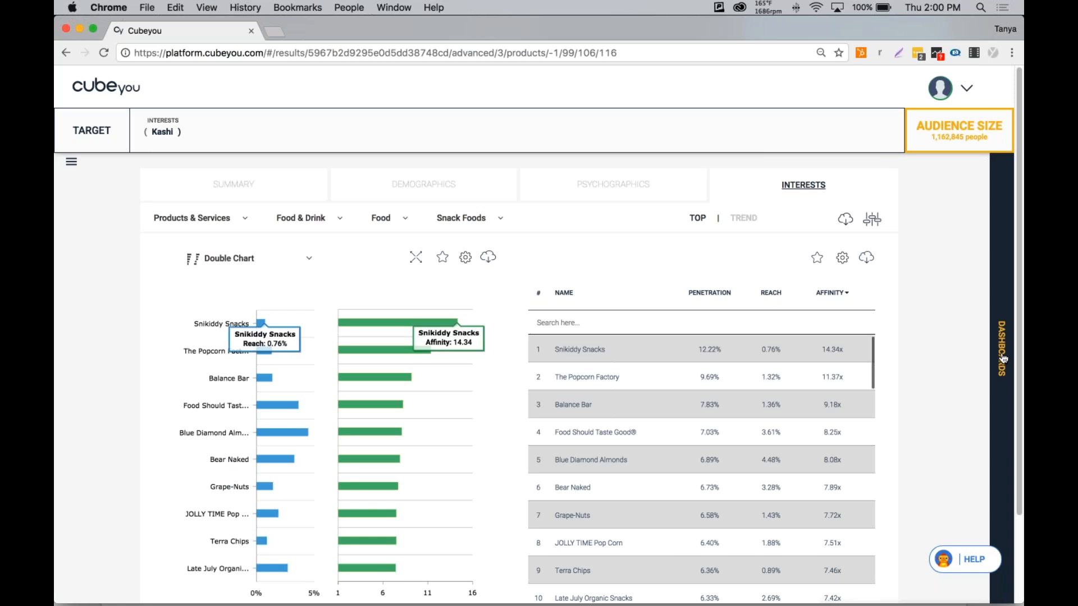
{"action": "left_click", "coordinate": [1002, 359]}
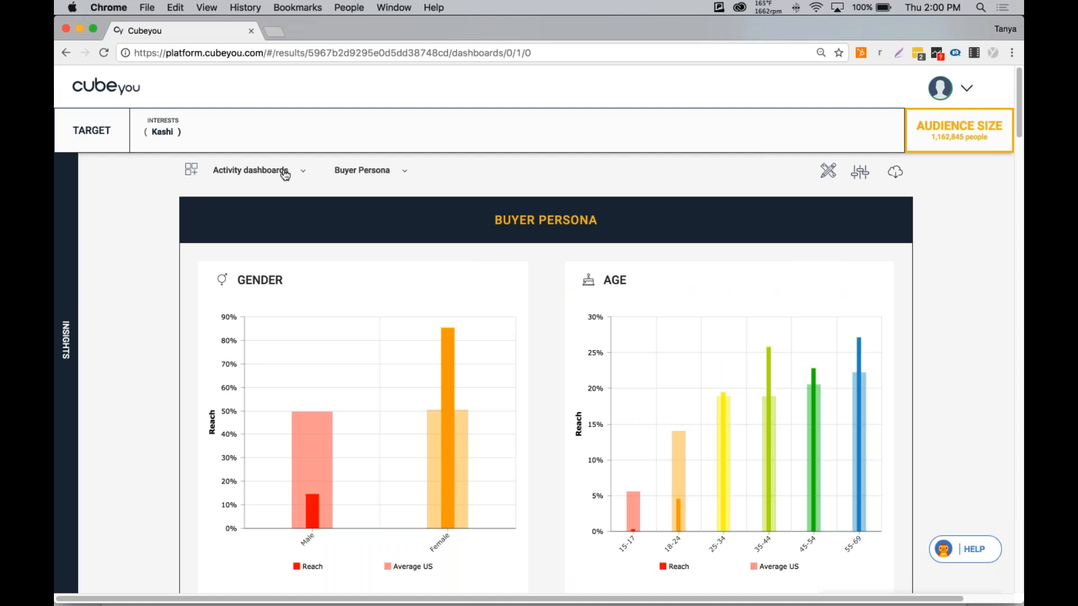
{"action": "left_click", "coordinate": [285, 177]}
{"action": "mouse_move", "coordinate": [278, 224]}
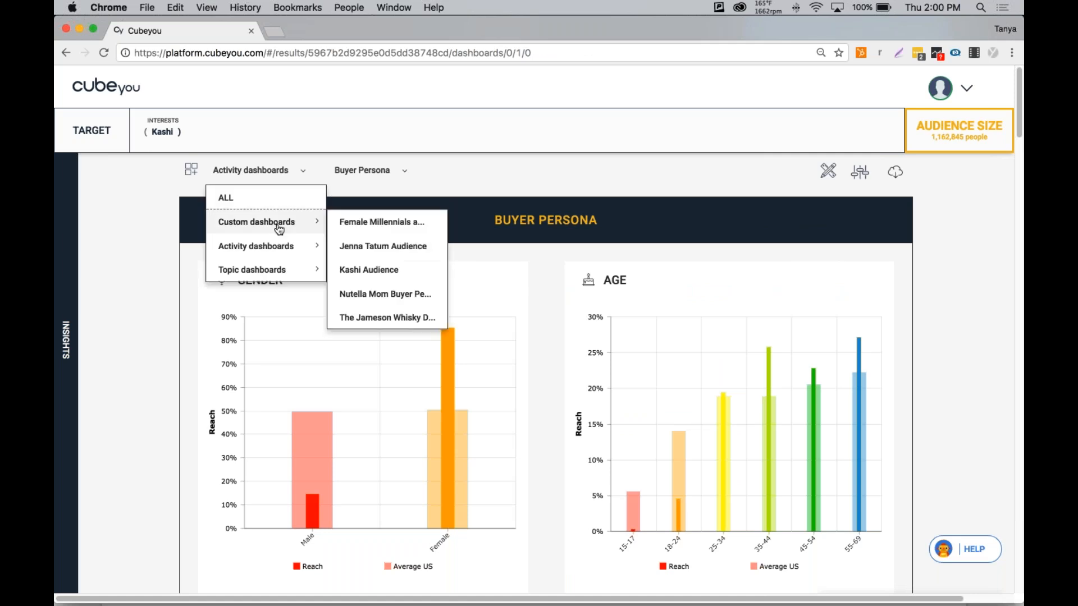
{"action": "left_click", "coordinate": [361, 270]}
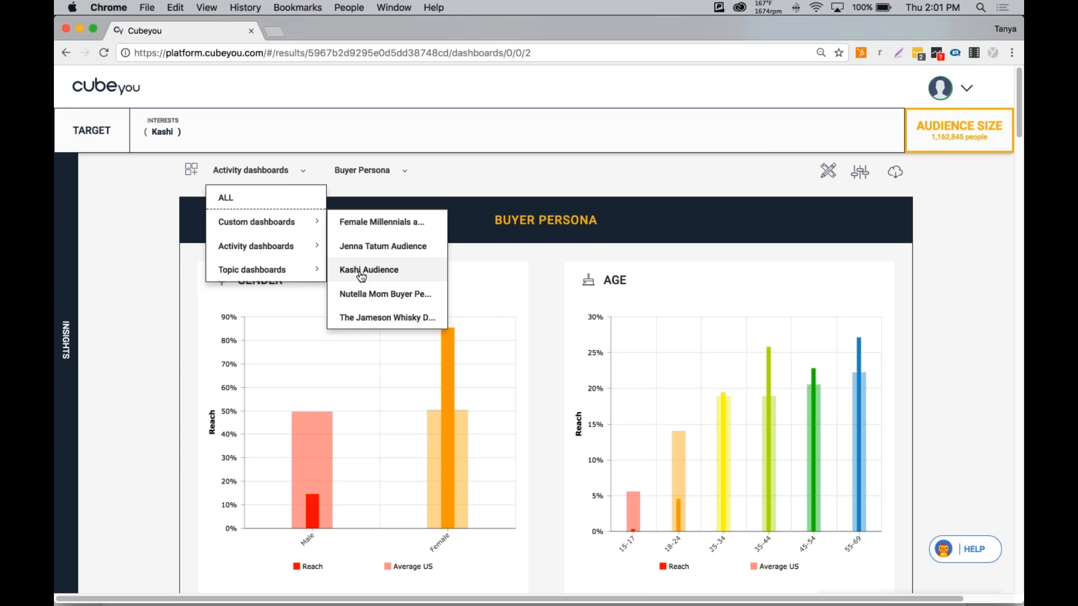
{"action": "left_click", "coordinate": [361, 271]}
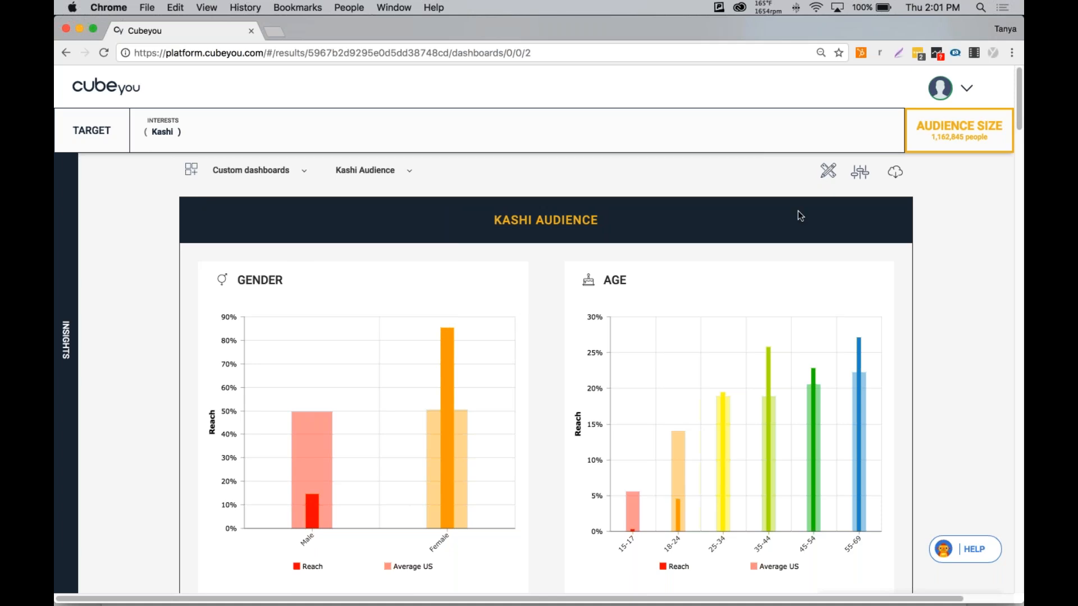
Edit the Kashi Audience dashboard, open its tile sorting view, review the tiles and save the dashboard.
{"action": "left_click", "coordinate": [829, 175]}
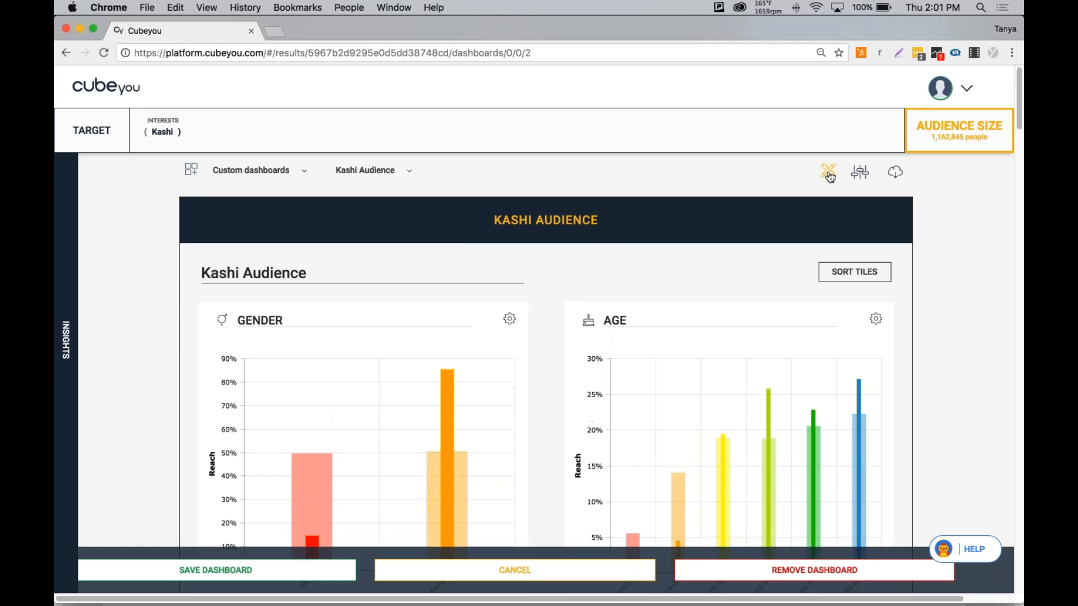
{"action": "left_click", "coordinate": [859, 275]}
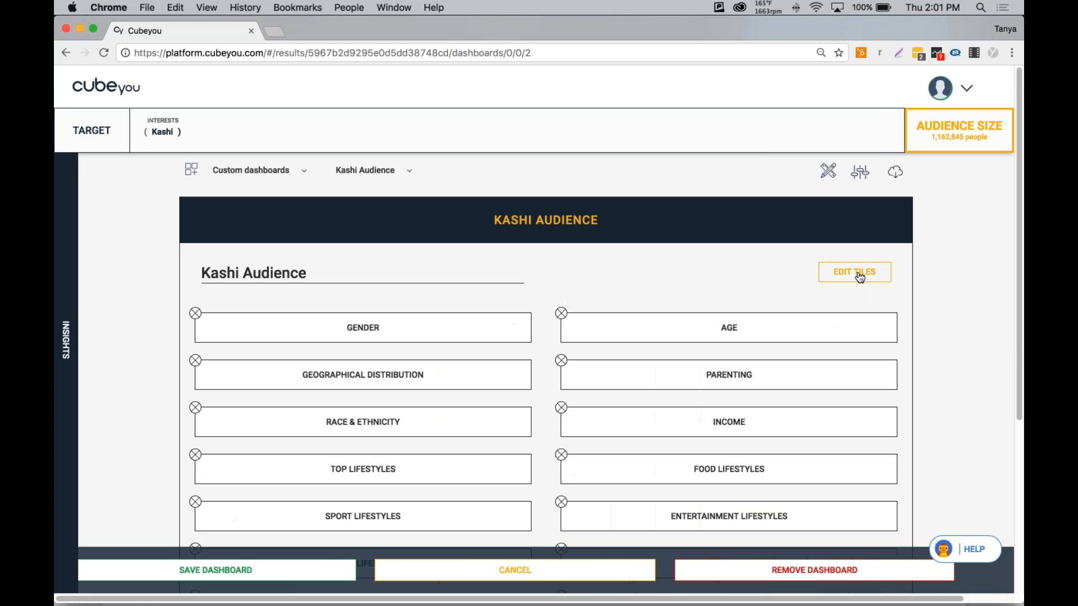
{"action": "scroll", "coordinate": [538, 405], "scroll_direction": "down", "scroll_amount": 5}
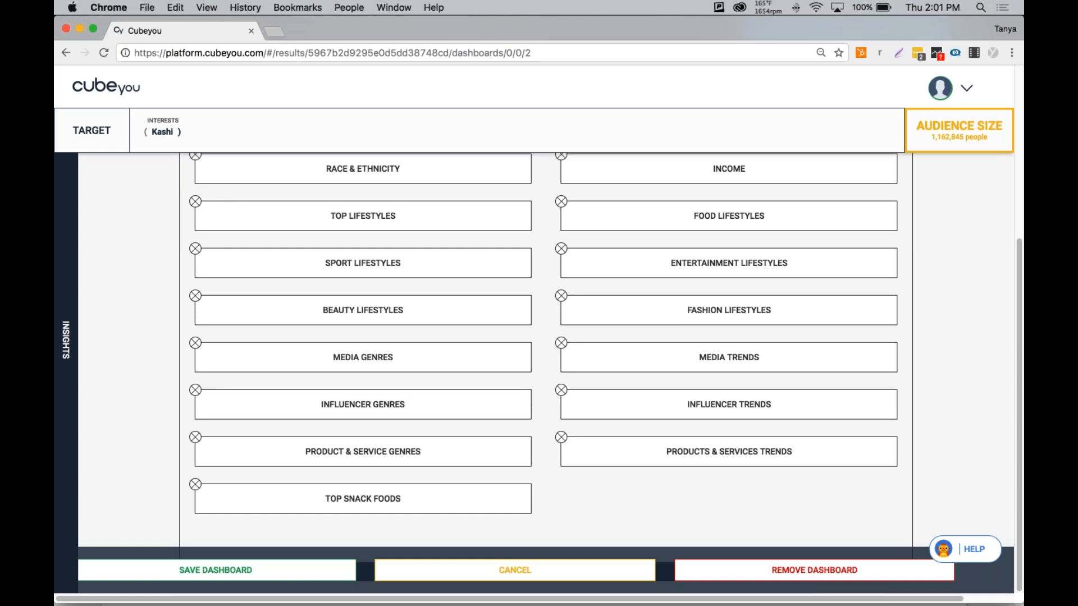
{"action": "scroll", "coordinate": [546, 436], "scroll_direction": "up", "scroll_amount": 2}
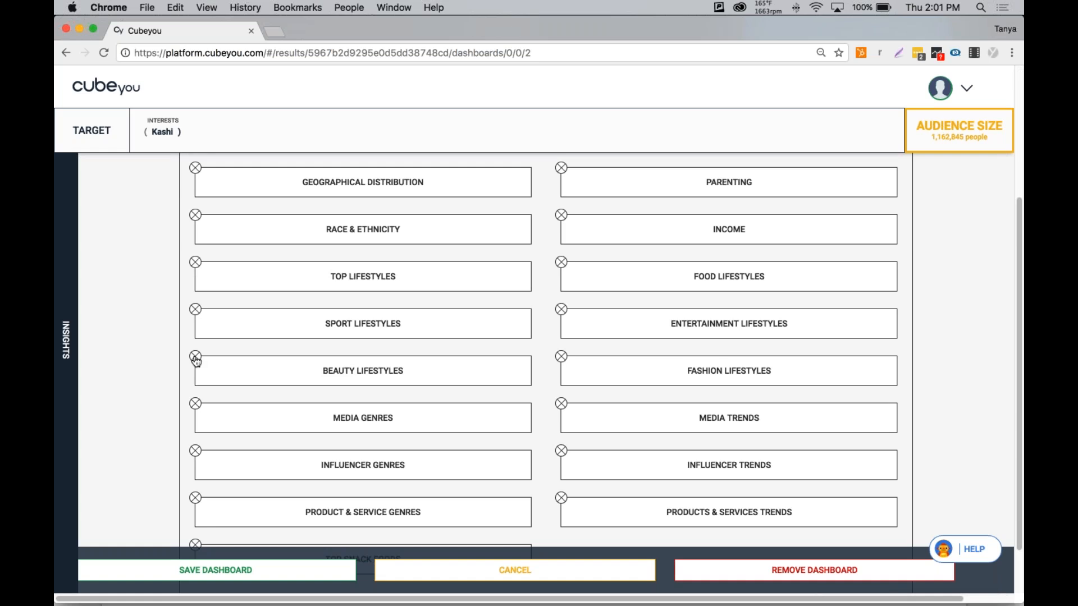
{"action": "left_click", "coordinate": [219, 570]}
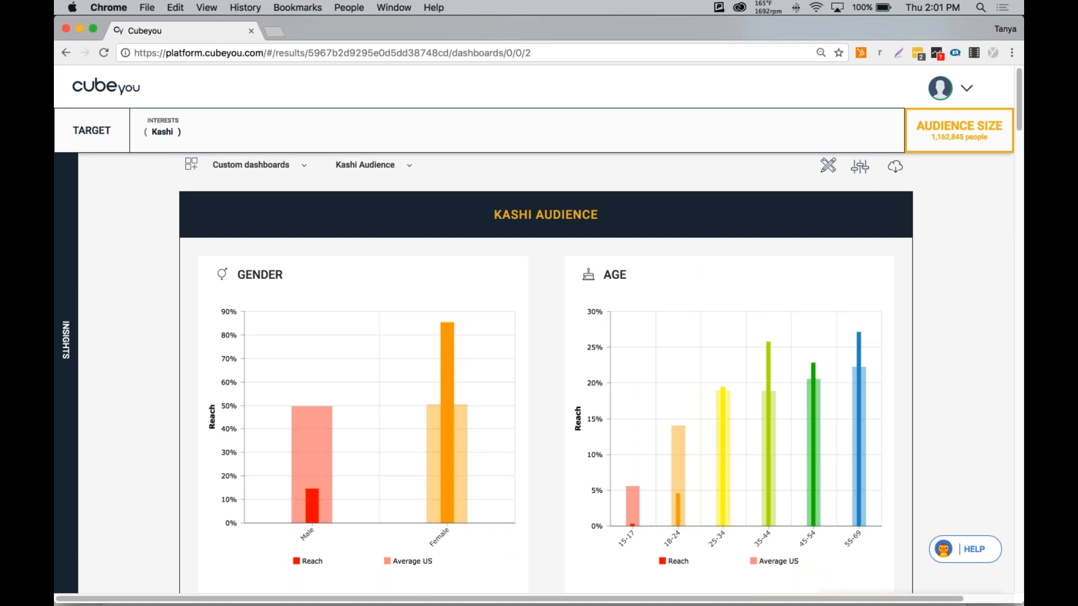
Examine the dashboard's export format options and colour theme choices.
{"action": "left_click", "coordinate": [895, 166]}
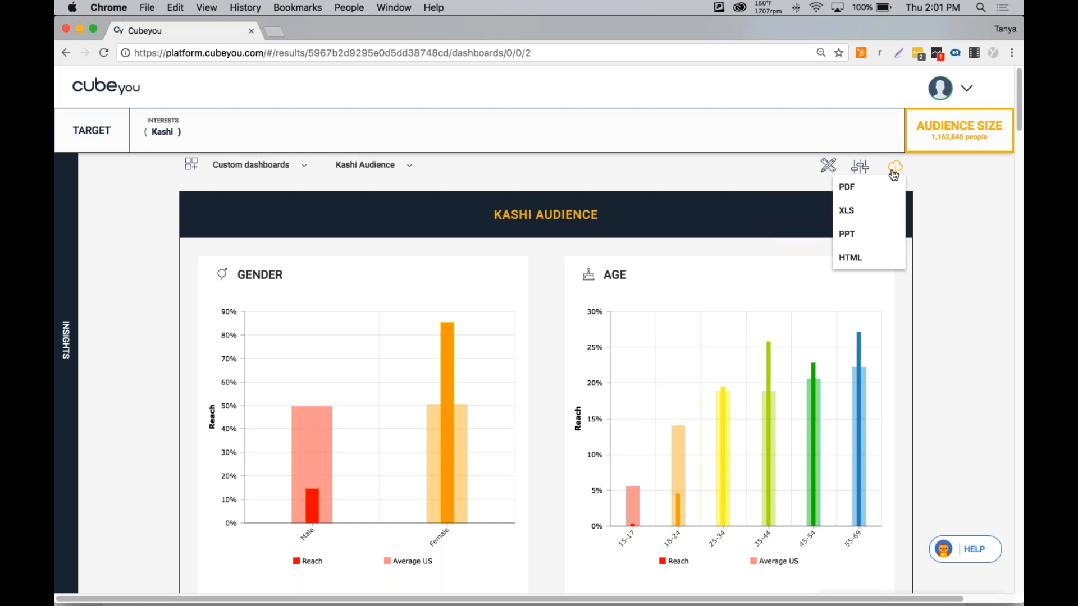
{"action": "mouse_move", "coordinate": [860, 167]}
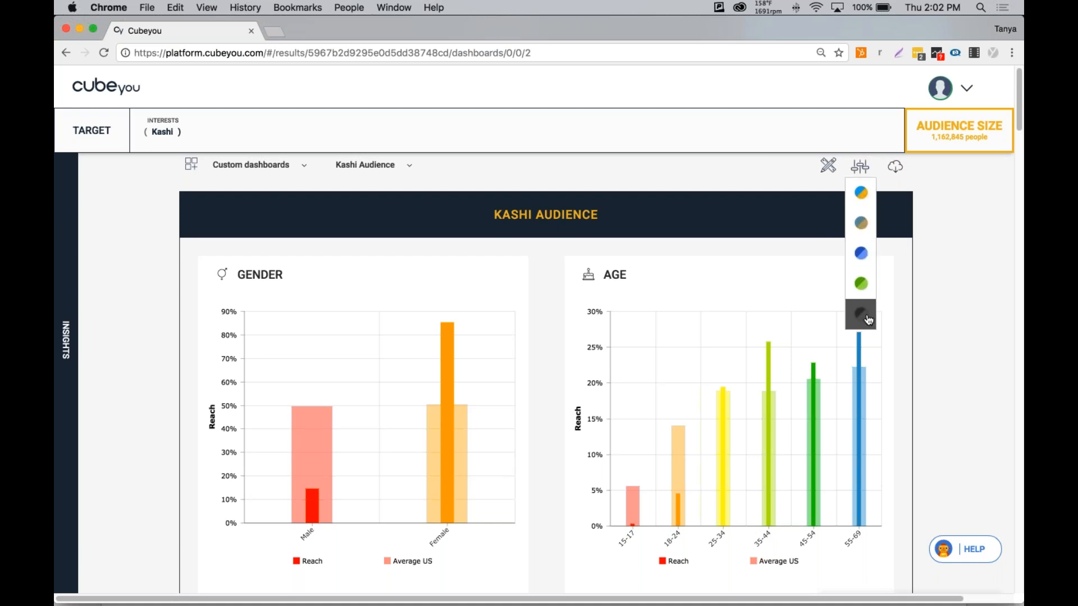
{"action": "mouse_move", "coordinate": [895, 167]}
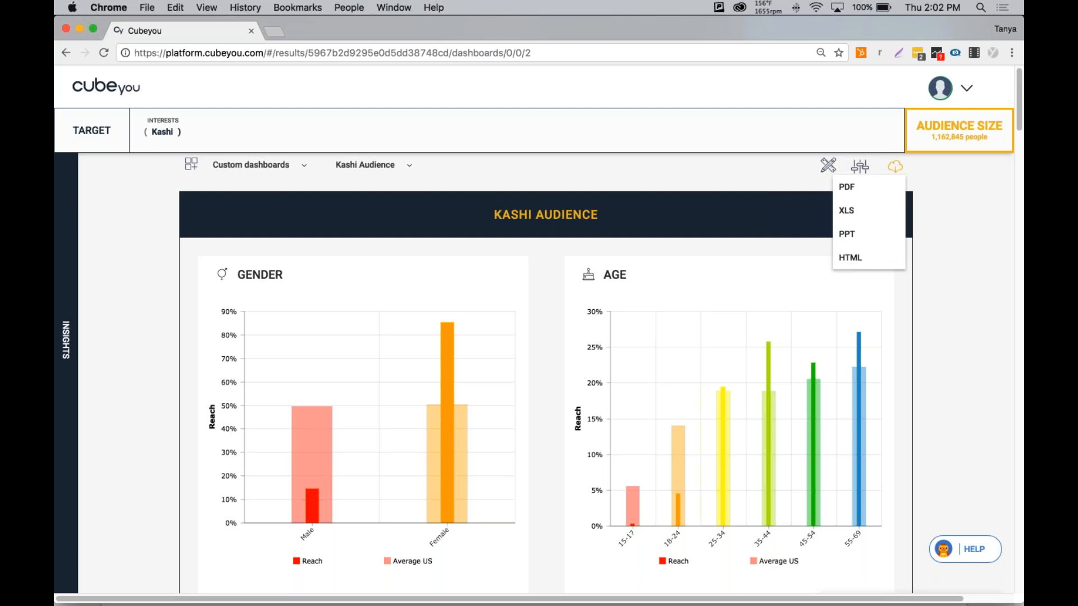
Export the Kashi Audience dashboard in HTML format.
{"action": "left_click", "coordinate": [863, 262]}
{"action": "scroll", "coordinate": [555, 321], "scroll_direction": "up", "scroll_amount": 1}
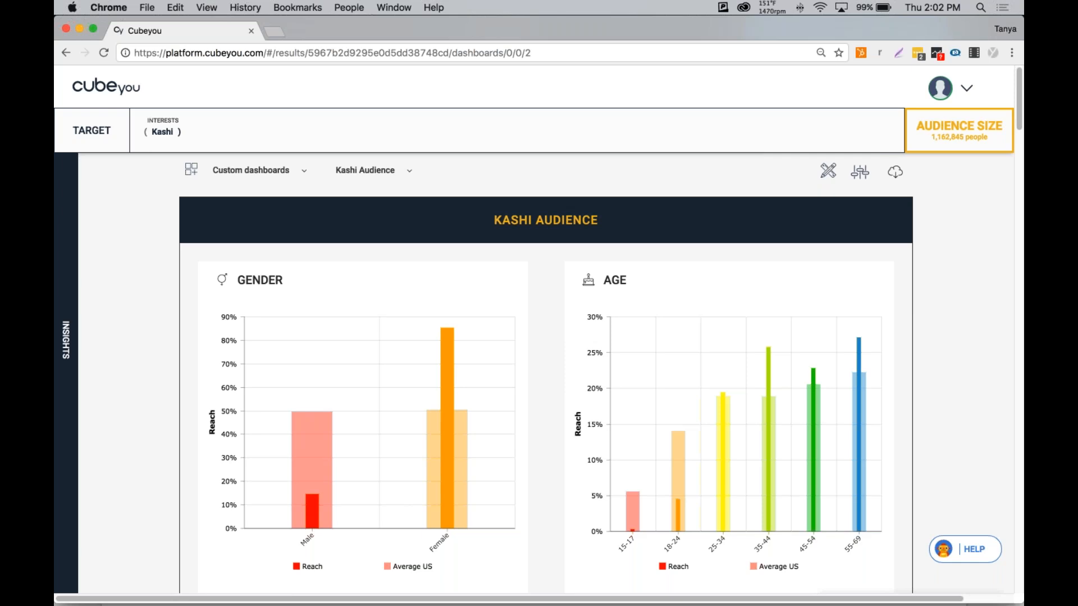
Return to the dashboards list, add a new custom dashboard and title it Kashi Custom Dashboard.
{"action": "left_click", "coordinate": [195, 171]}
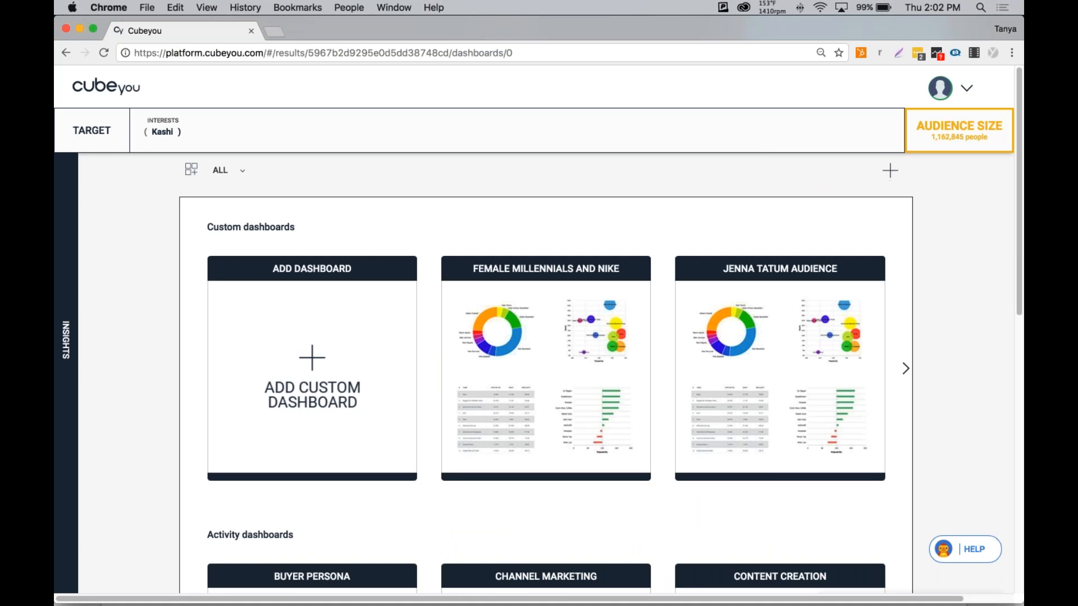
{"action": "left_click", "coordinate": [321, 359]}
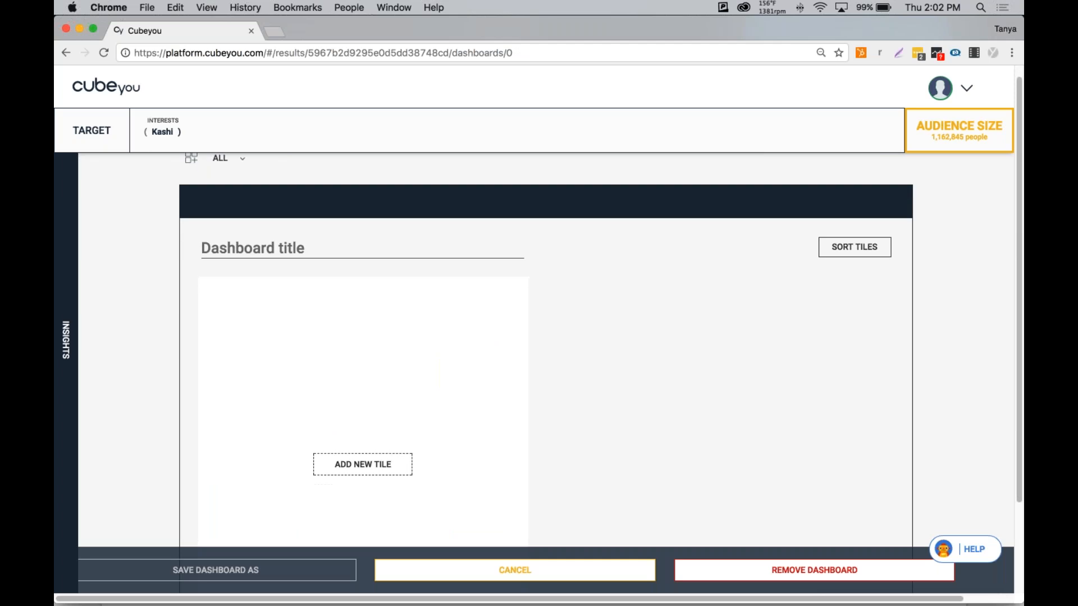
{"action": "scroll", "coordinate": [243, 245], "scroll_direction": "up", "scroll_amount": 1}
{"action": "left_click", "coordinate": [244, 247]}
{"action": "type", "text": "K"}
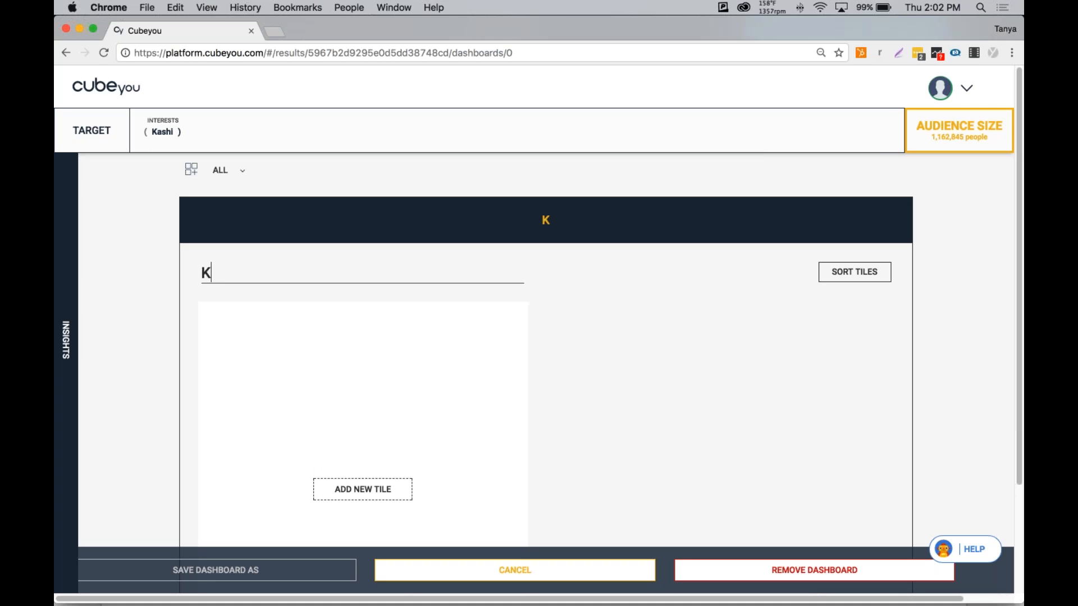
{"action": "type", "text": "ashi Cus"}
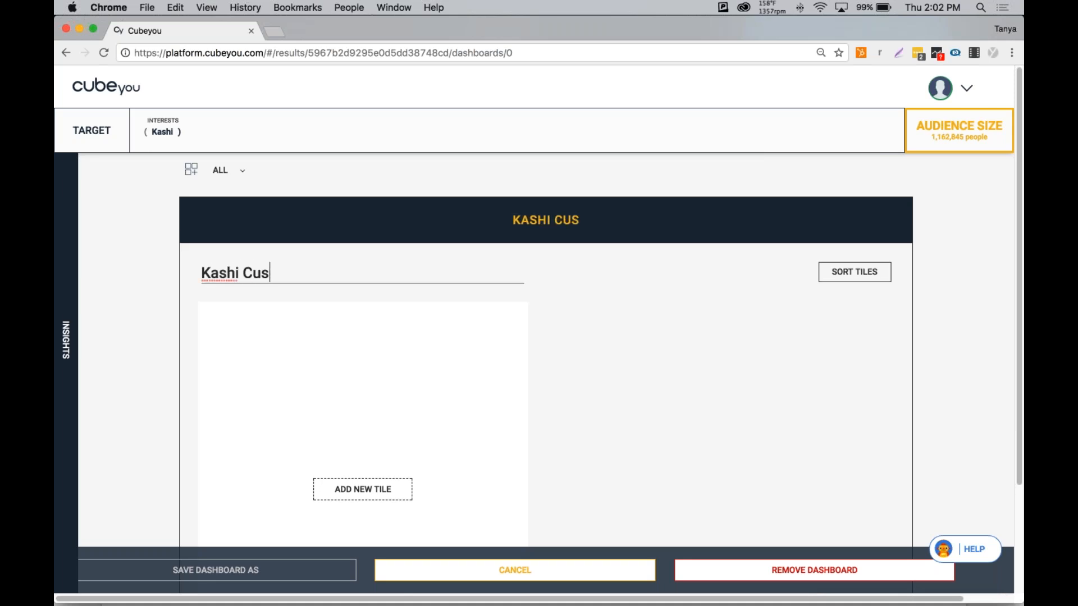
{"action": "type", "text": "tom Dashboard"}
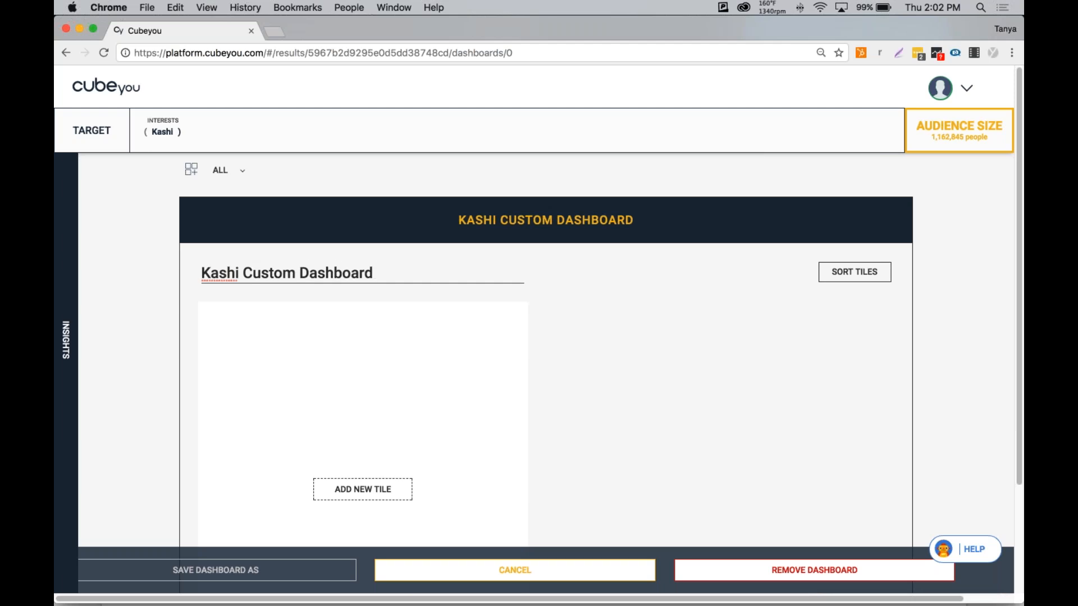
Add a new tile using Interests data filtered to People & Organizations - Top.
{"action": "left_click", "coordinate": [348, 489]}
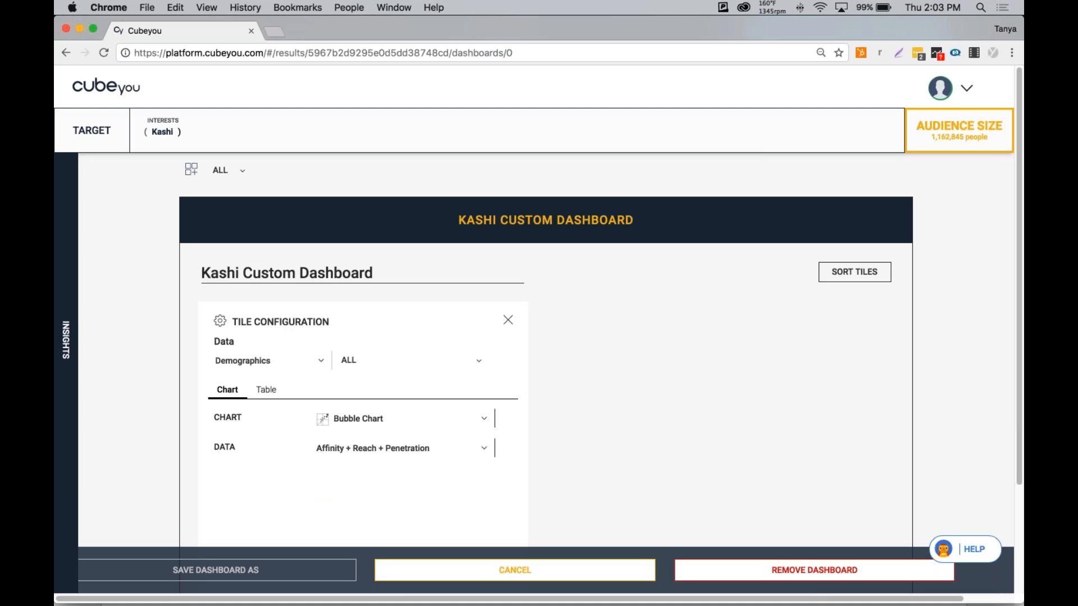
{"action": "left_click", "coordinate": [319, 365]}
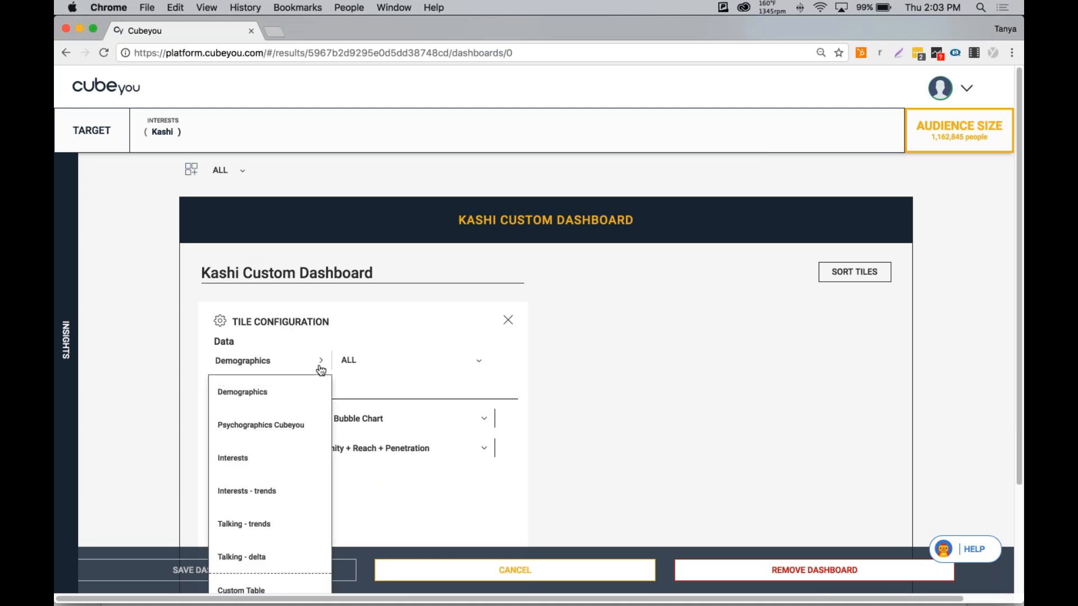
{"action": "left_click", "coordinate": [245, 462]}
{"action": "left_click", "coordinate": [375, 366]}
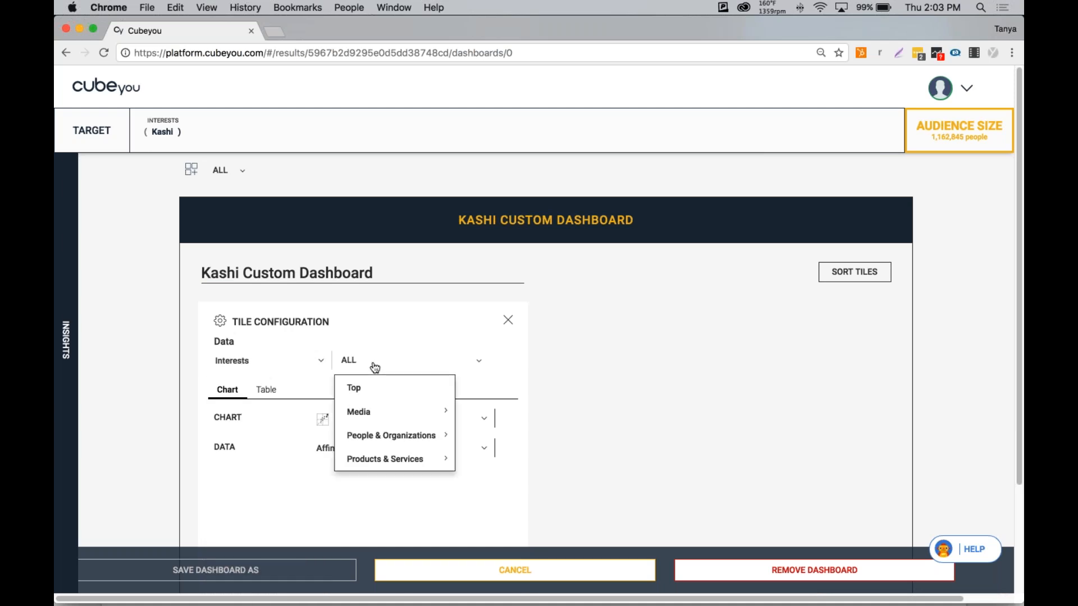
{"action": "mouse_move", "coordinate": [363, 439]}
{"action": "left_click", "coordinate": [474, 436]}
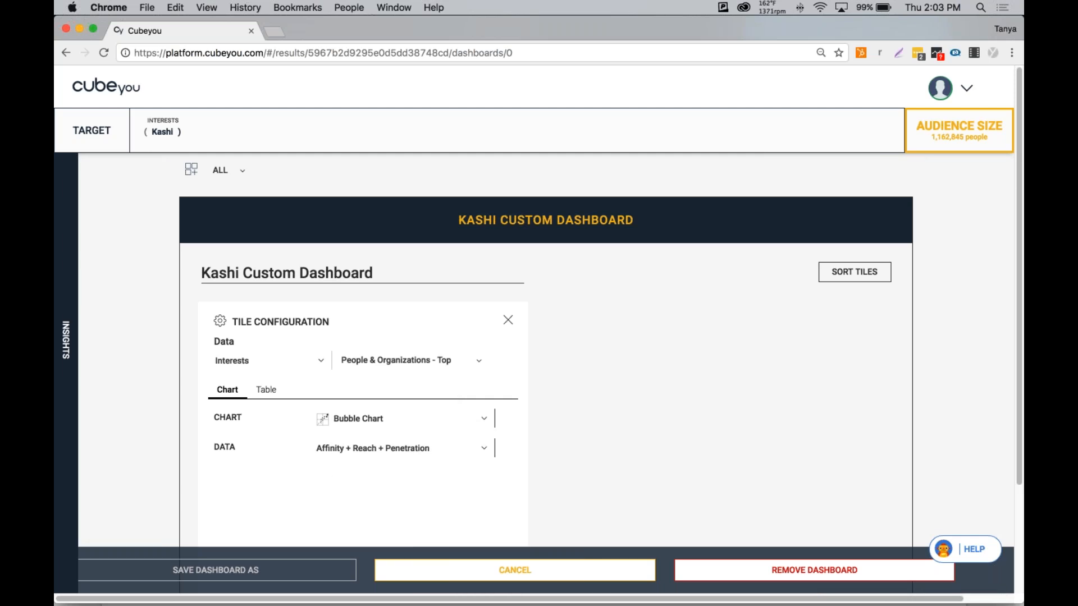
Set the tile's chart type to Mosaic Chart and save the tile.
{"action": "scroll", "coordinate": [538, 337], "scroll_direction": "down", "scroll_amount": 2}
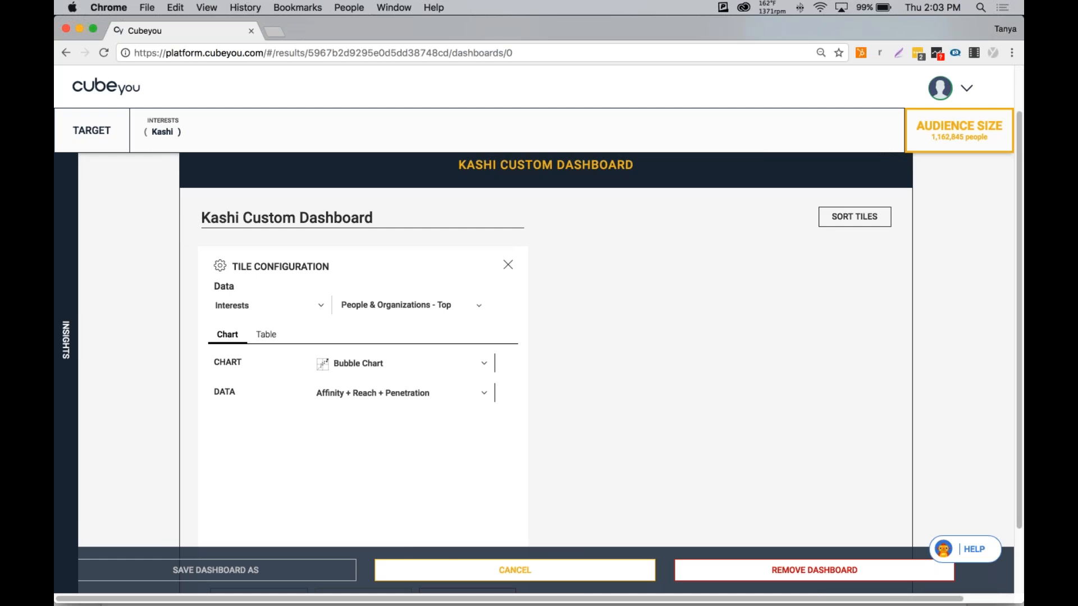
{"action": "left_click", "coordinate": [377, 368]}
{"action": "scroll", "coordinate": [374, 368], "scroll_direction": "down", "scroll_amount": 4}
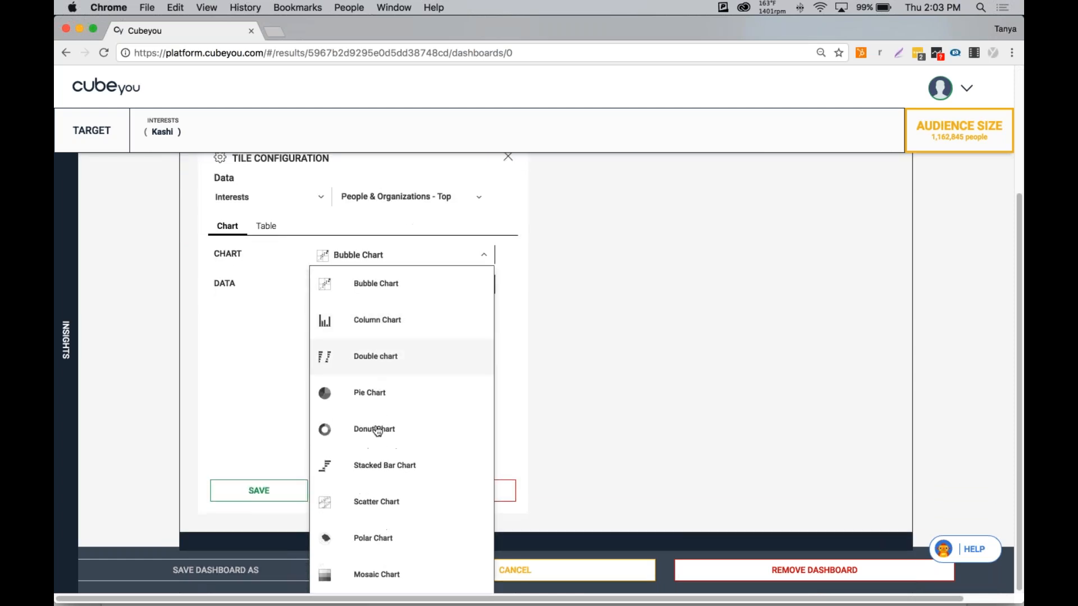
{"action": "left_click", "coordinate": [378, 574]}
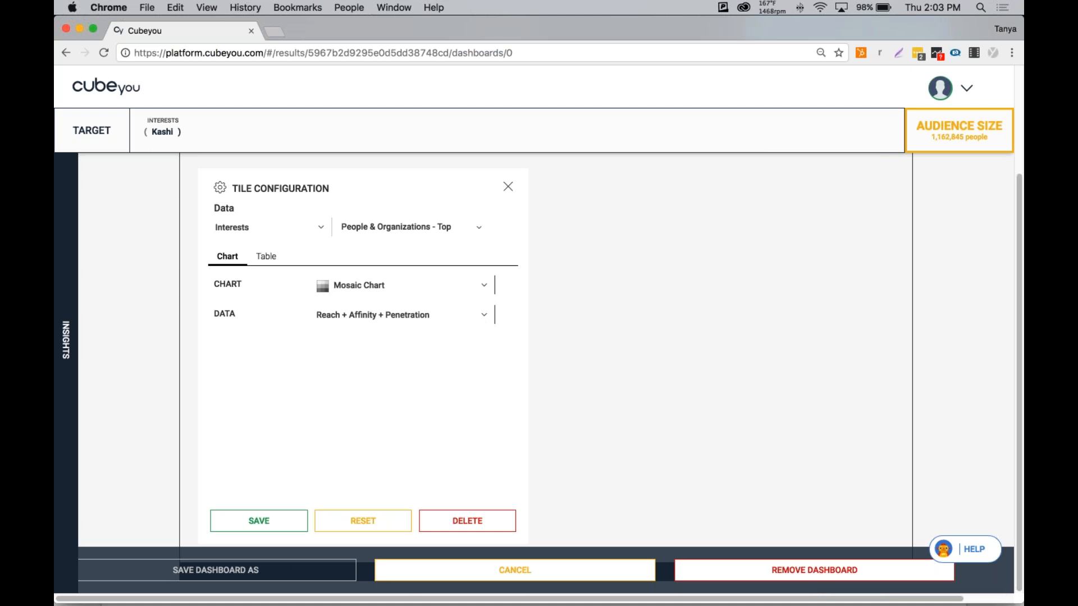
{"action": "left_click", "coordinate": [255, 519]}
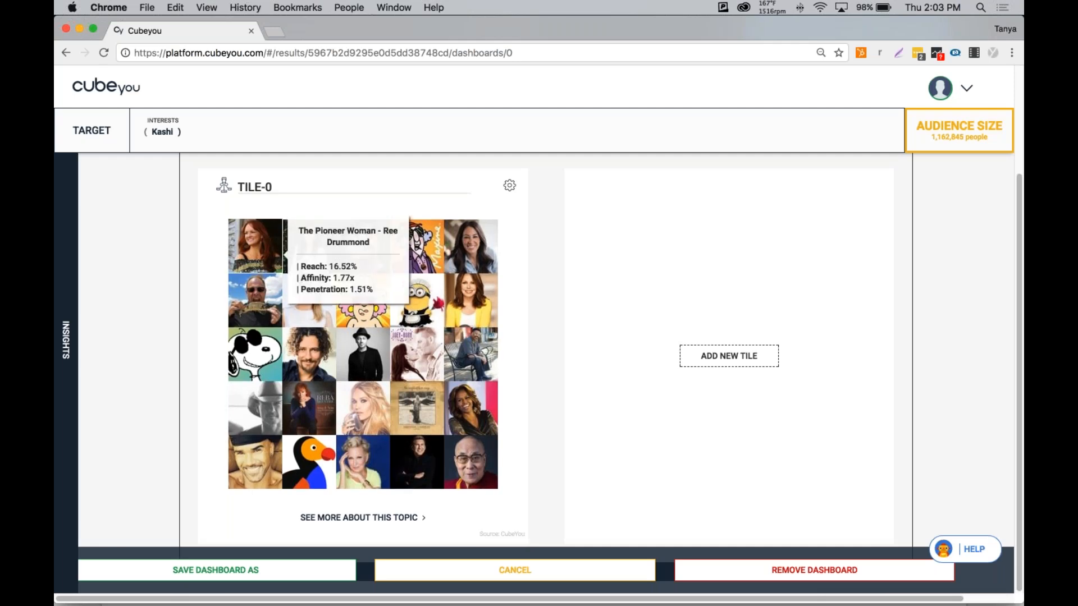
Rename the tile as TOP INFLUENCERS.
{"action": "triple_click", "coordinate": [251, 187]}
{"action": "type", "text": "TOP"}
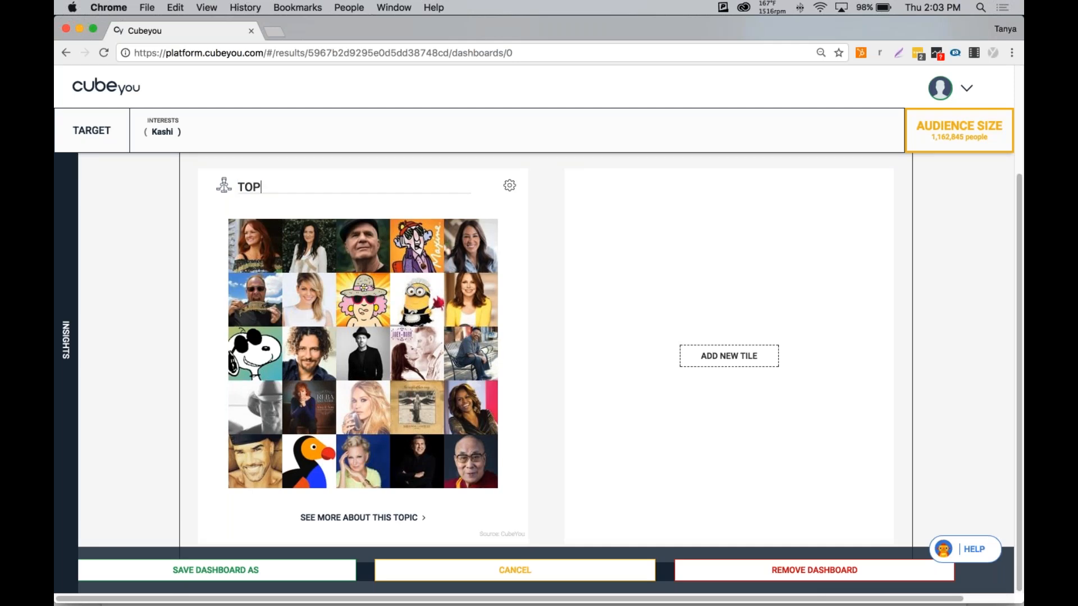
{"action": "type", "text": " INFLUENCERS"}
Save the Kashi Custom Dashboard.
{"action": "scroll", "coordinate": [342, 461], "scroll_direction": "up", "scroll_amount": 2}
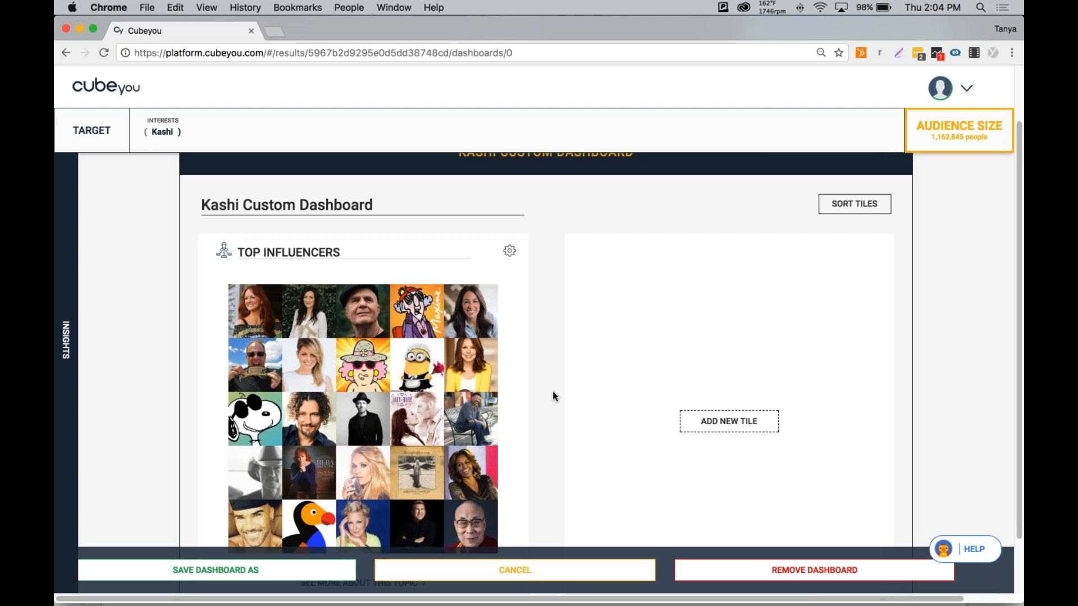
{"action": "scroll", "coordinate": [552, 392], "scroll_direction": "up", "scroll_amount": 2}
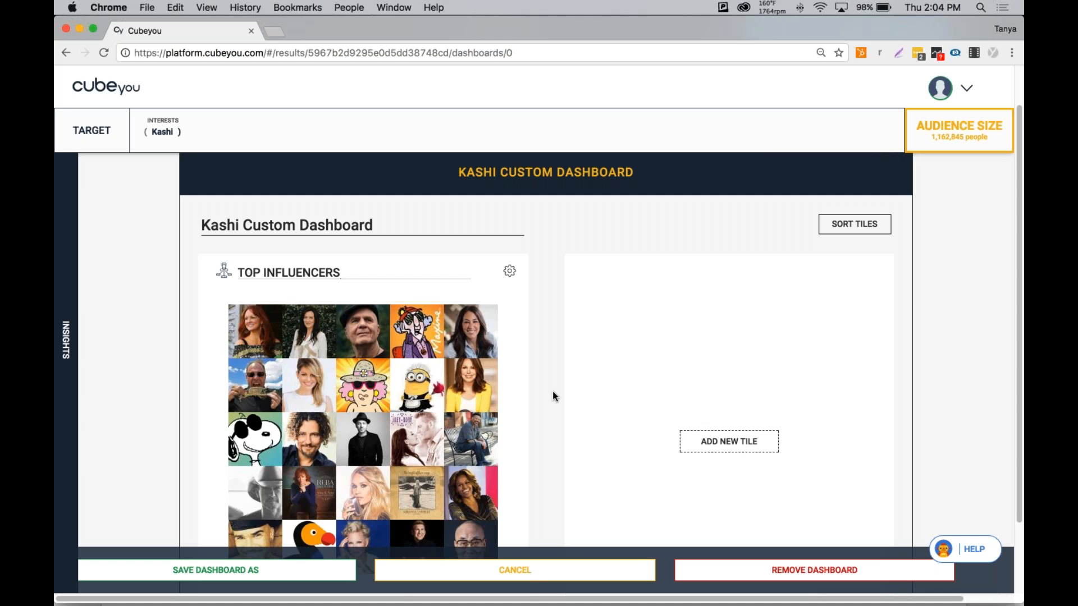
{"action": "left_click", "coordinate": [237, 571]}
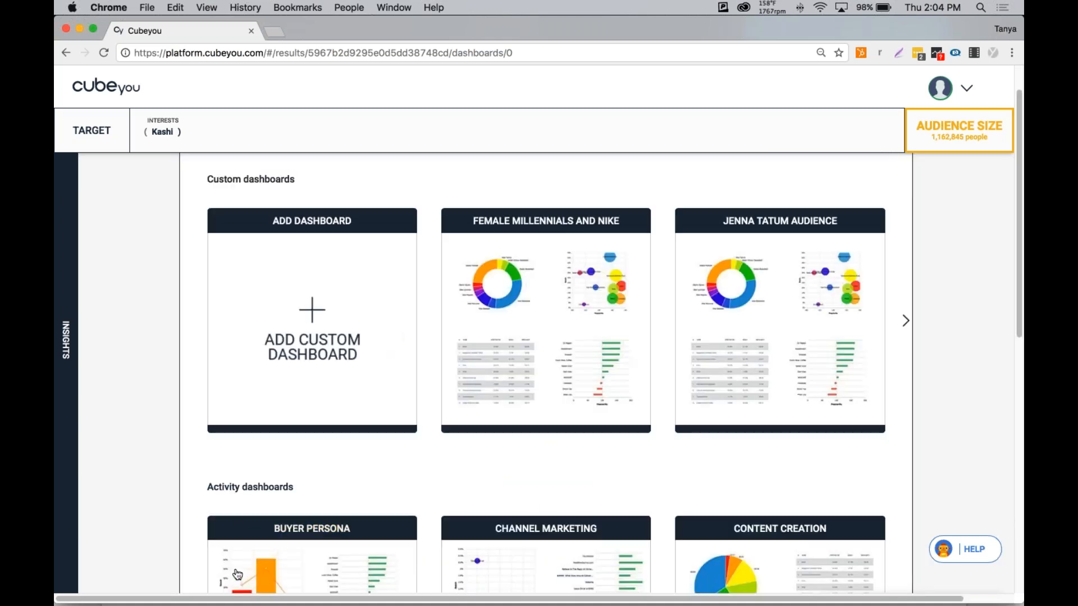